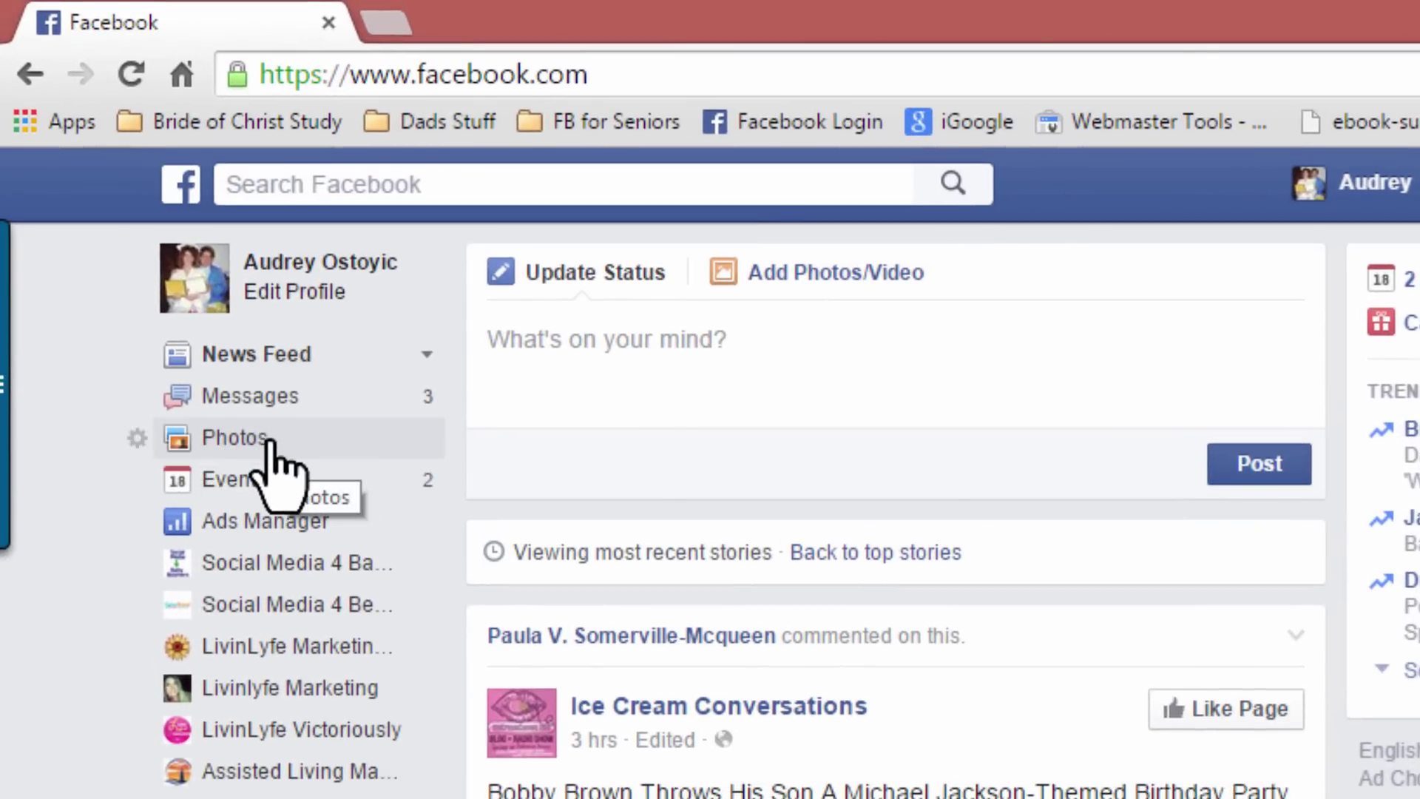
Open the profile's Photos page from the News Feed's left sidebar
{"action": "left_click", "coordinate": [269, 442]}
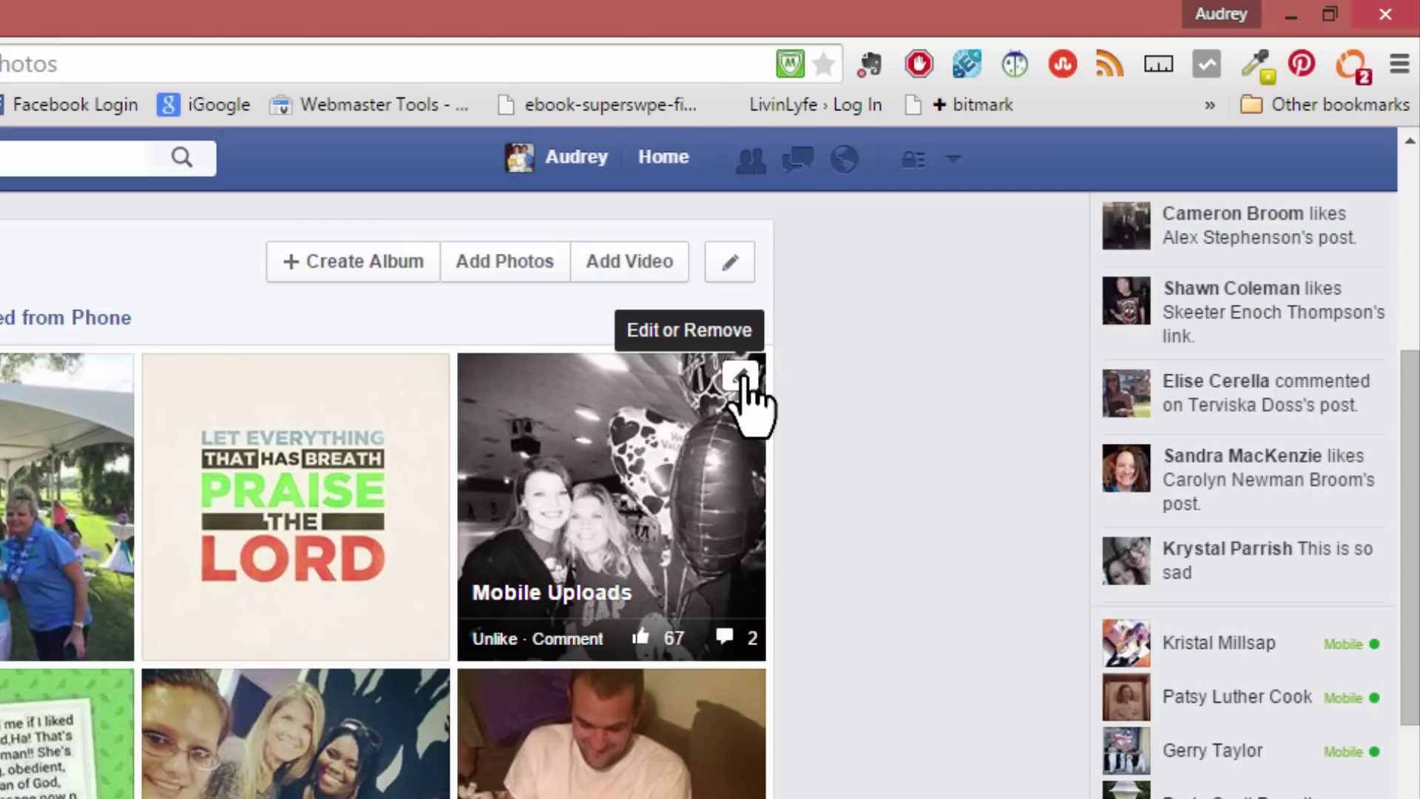
Check the balloons photo's options and view it full size, then close the viewer
{"action": "left_click", "coordinate": [742, 377]}
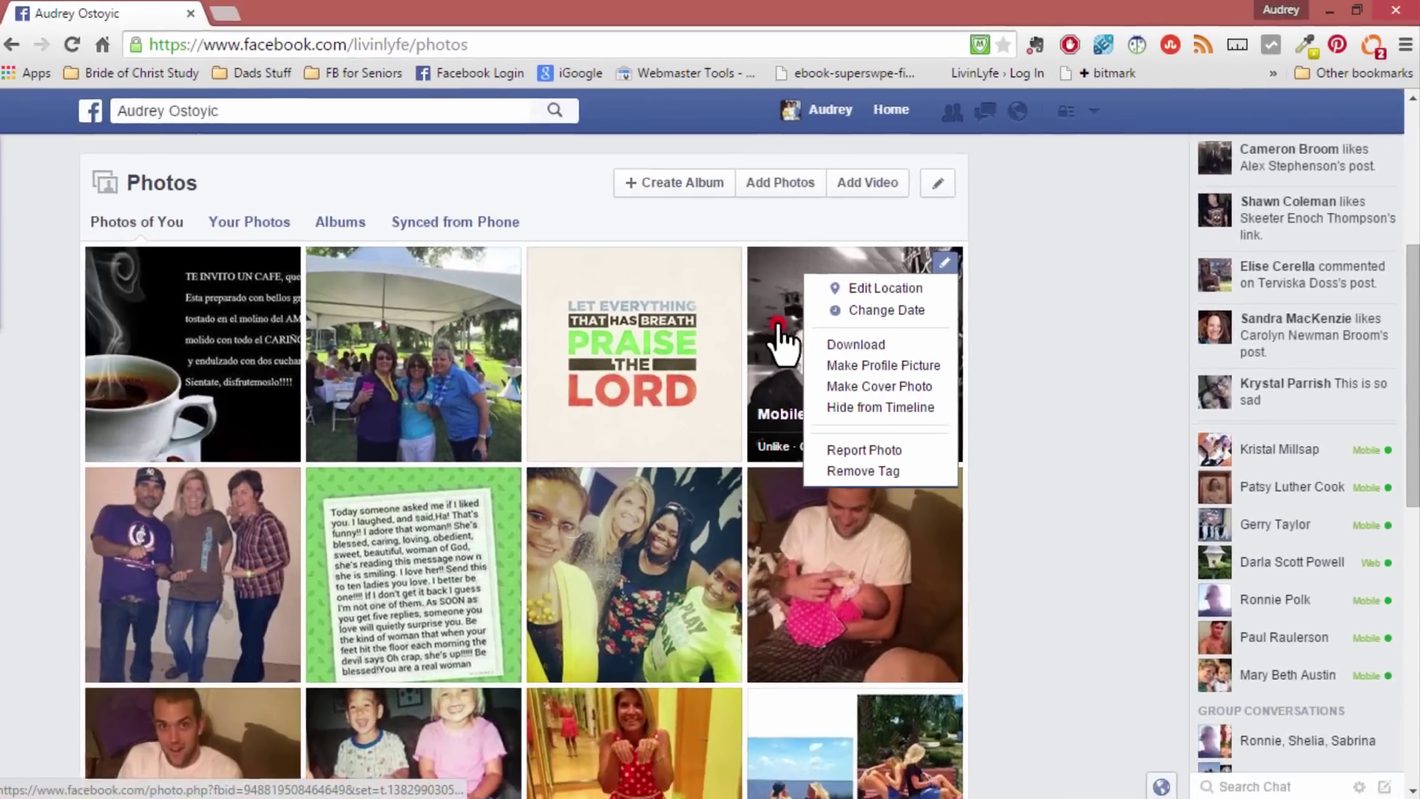
{"action": "left_click", "coordinate": [495, 494]}
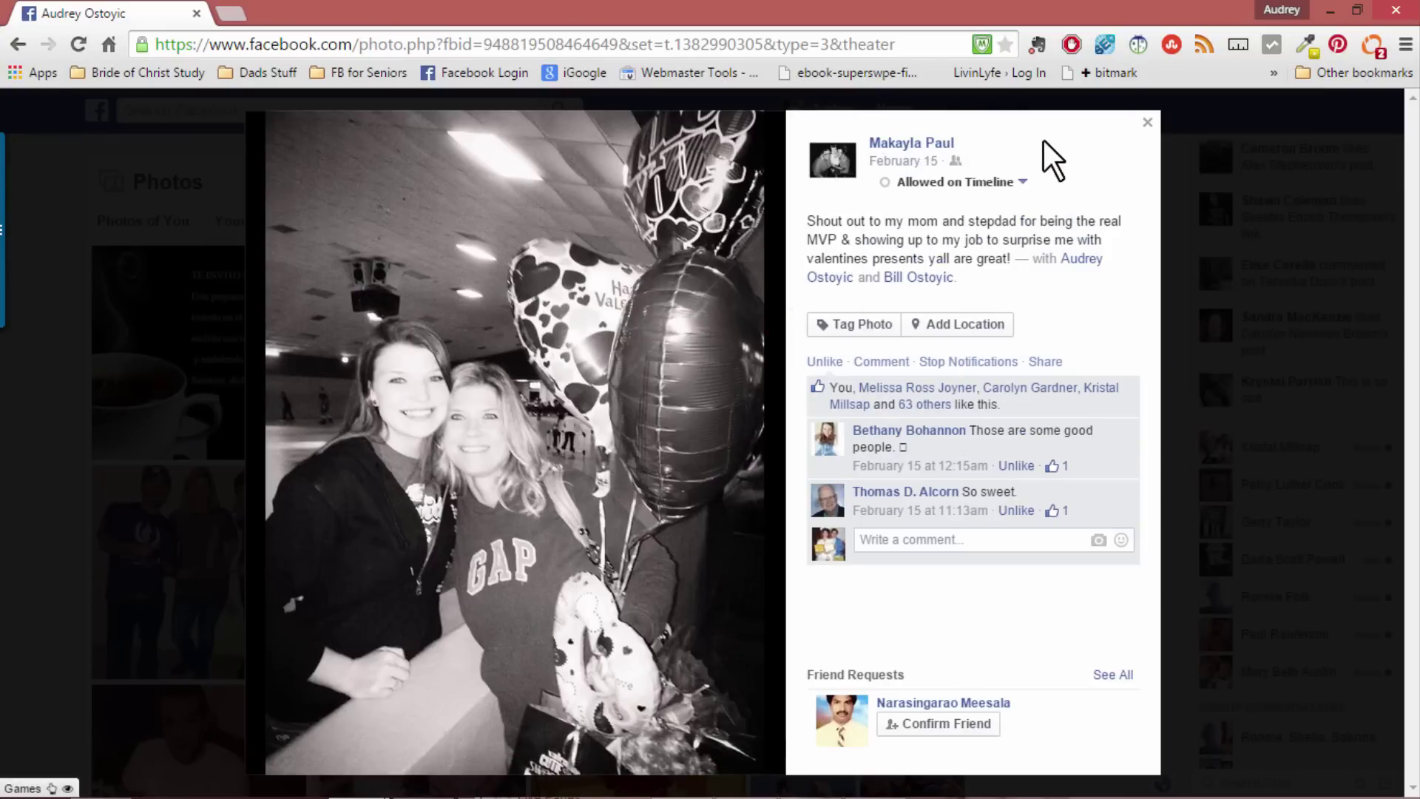
{"action": "left_click", "coordinate": [1148, 123]}
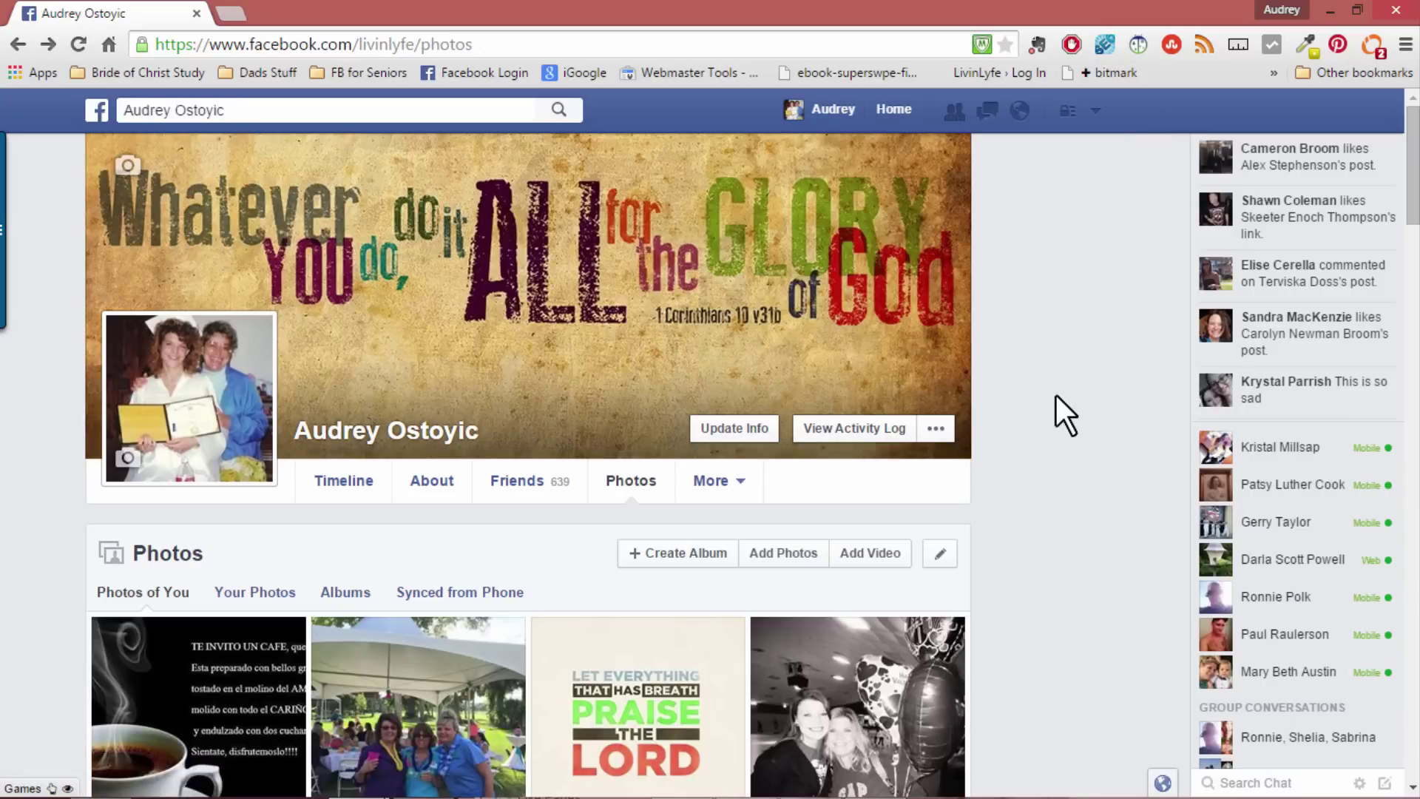
Remove your tag from the three-women tiara photo and confirm the removal
{"action": "scroll", "coordinate": [1056, 397], "scroll_direction": "down", "scroll_amount": 1}
{"action": "scroll", "coordinate": [1054, 394], "scroll_direction": "down", "scroll_amount": 5}
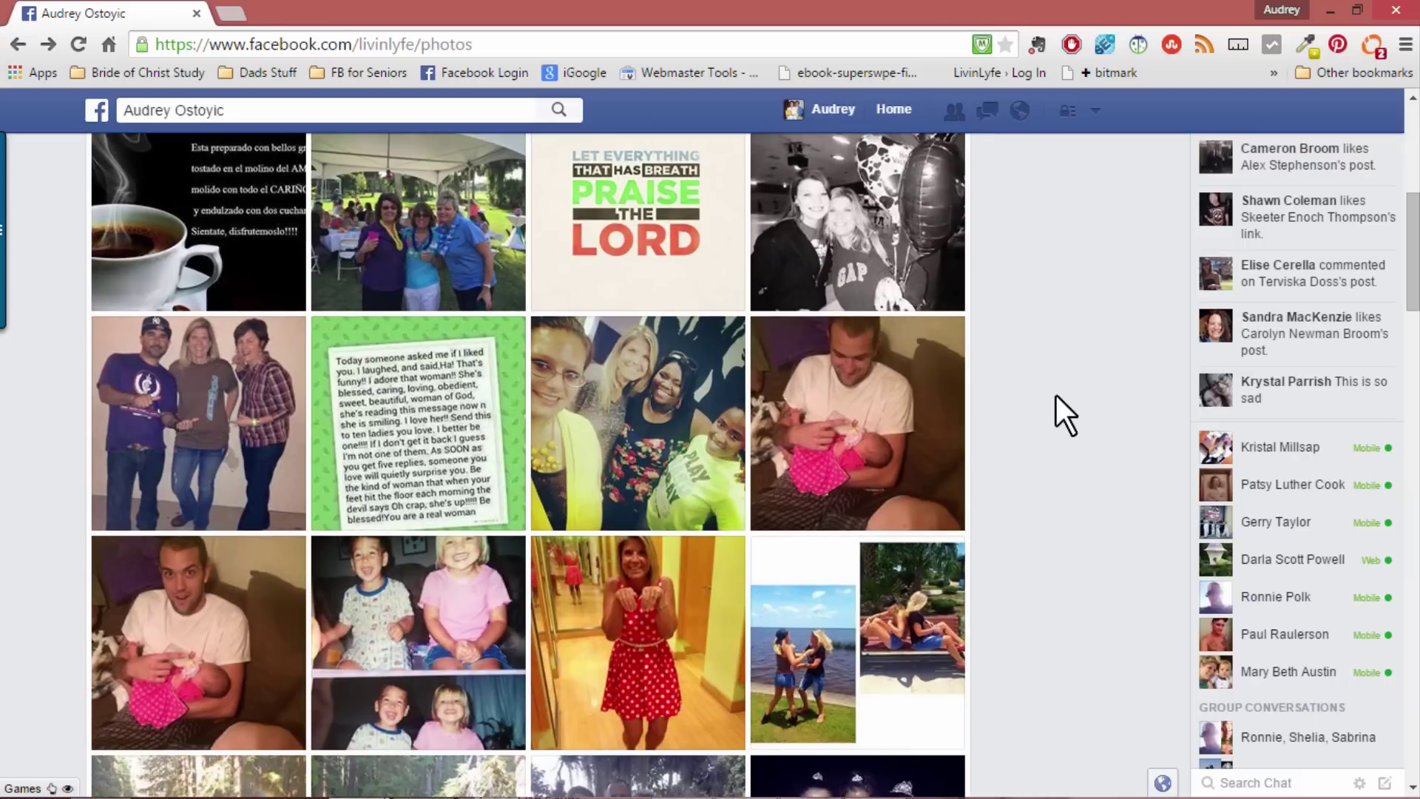
{"action": "scroll", "coordinate": [1056, 395], "scroll_direction": "down", "scroll_amount": 3}
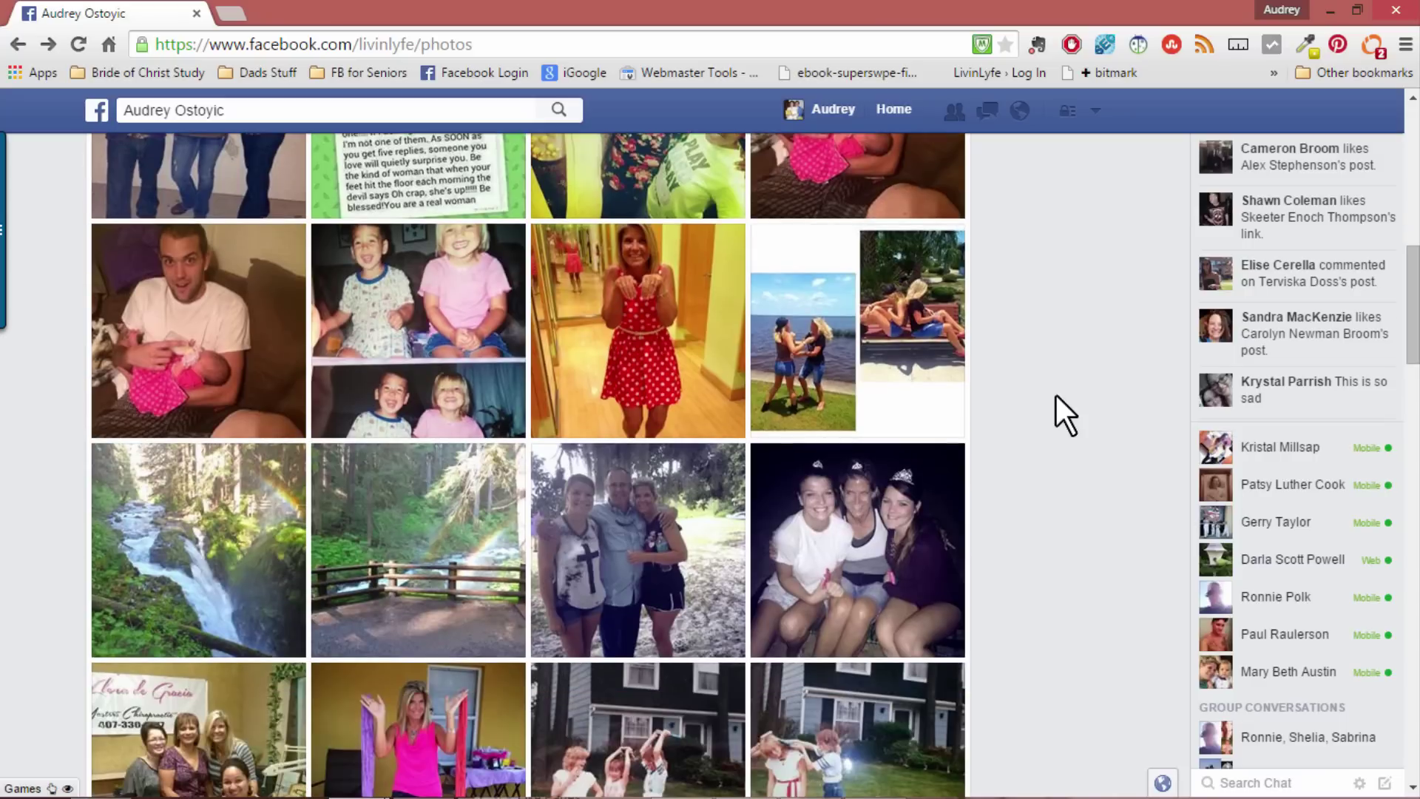
{"action": "scroll", "coordinate": [1055, 393], "scroll_direction": "down", "scroll_amount": 1}
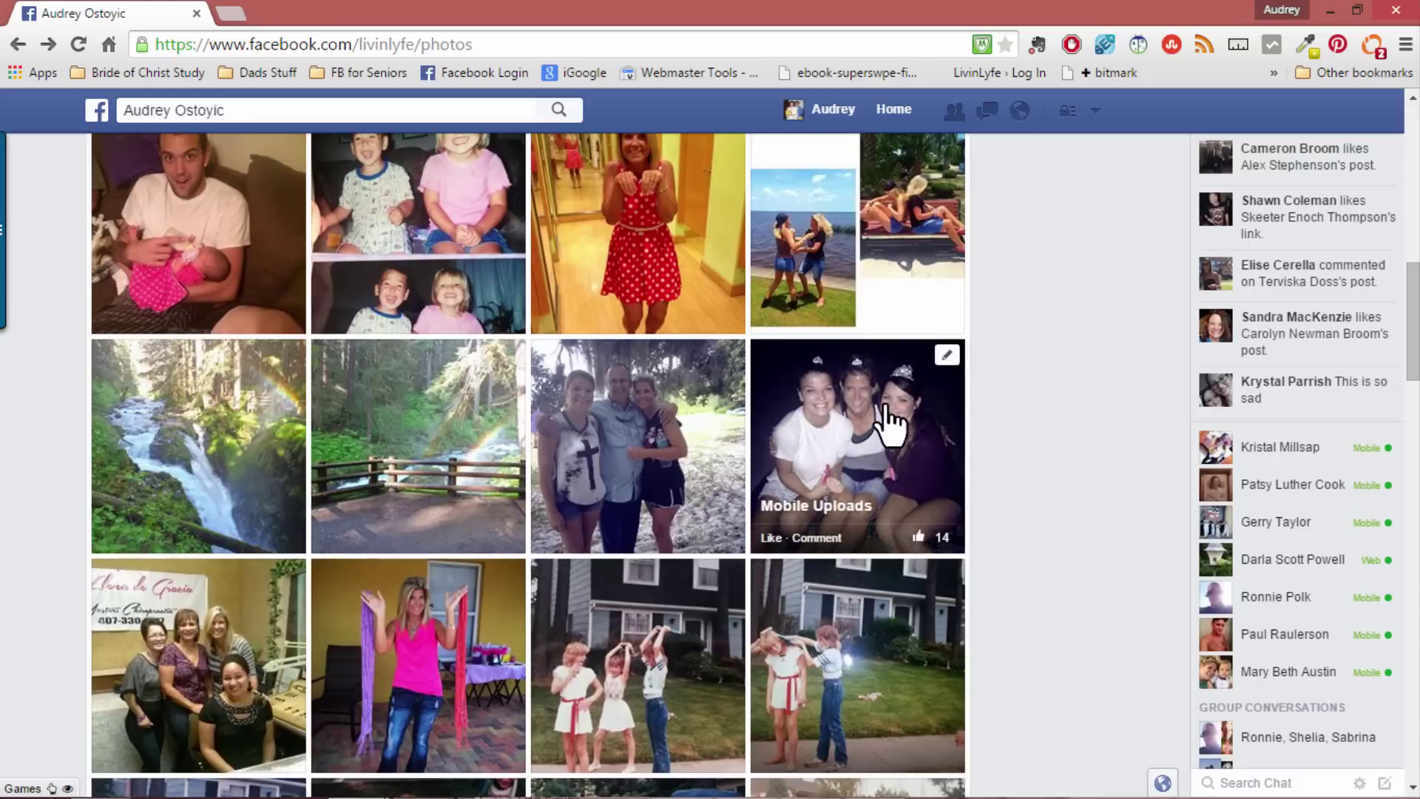
{"action": "left_click", "coordinate": [946, 357]}
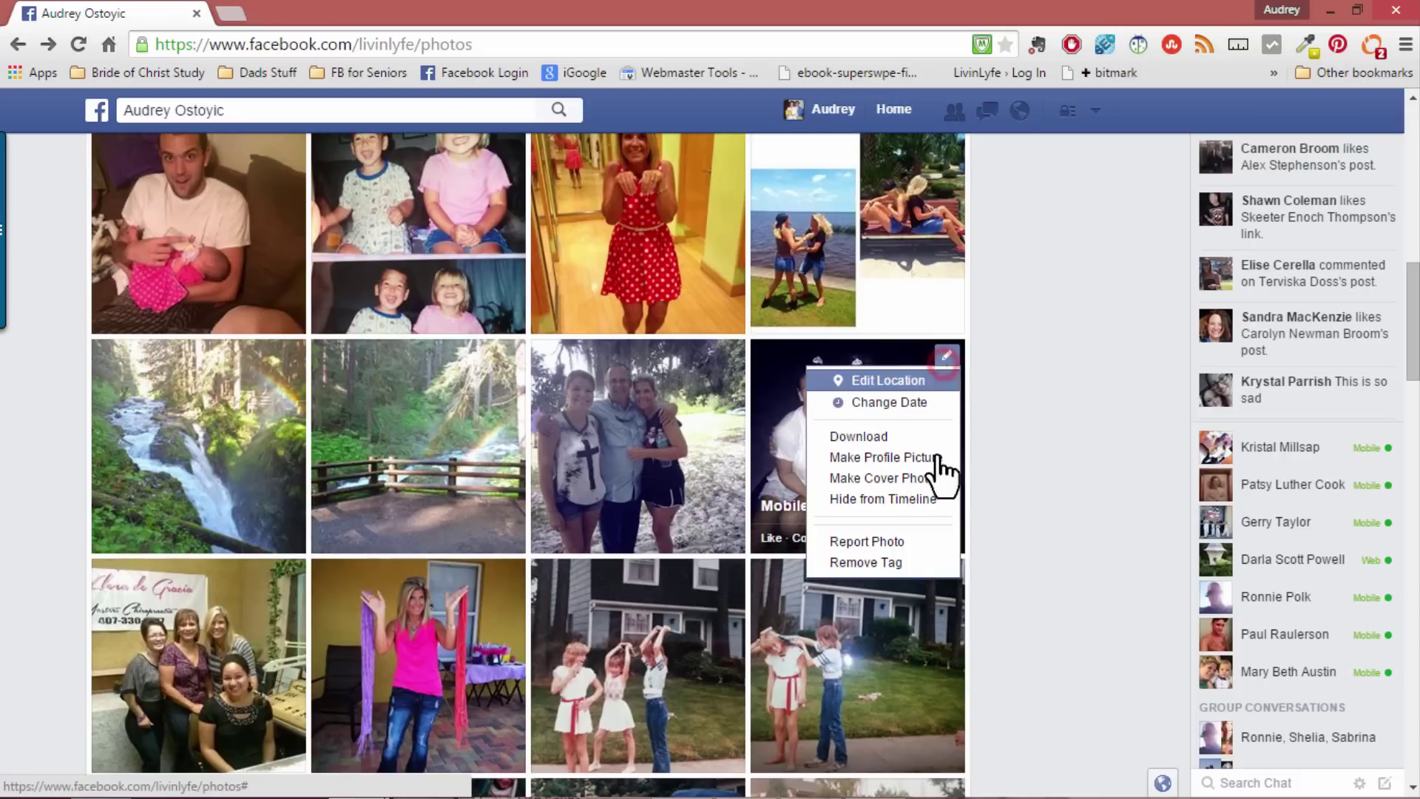
{"action": "left_click", "coordinate": [875, 564]}
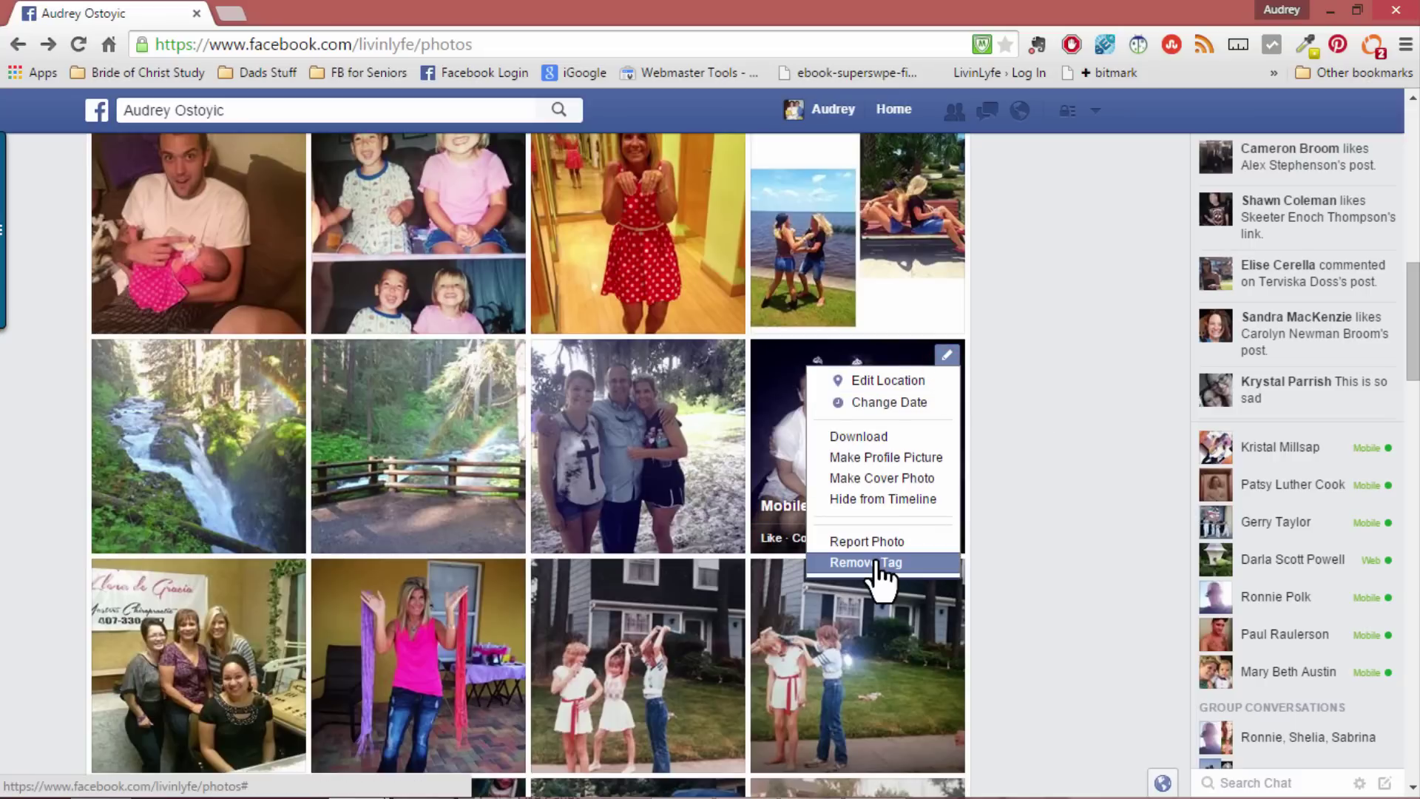
{"action": "left_click", "coordinate": [876, 564]}
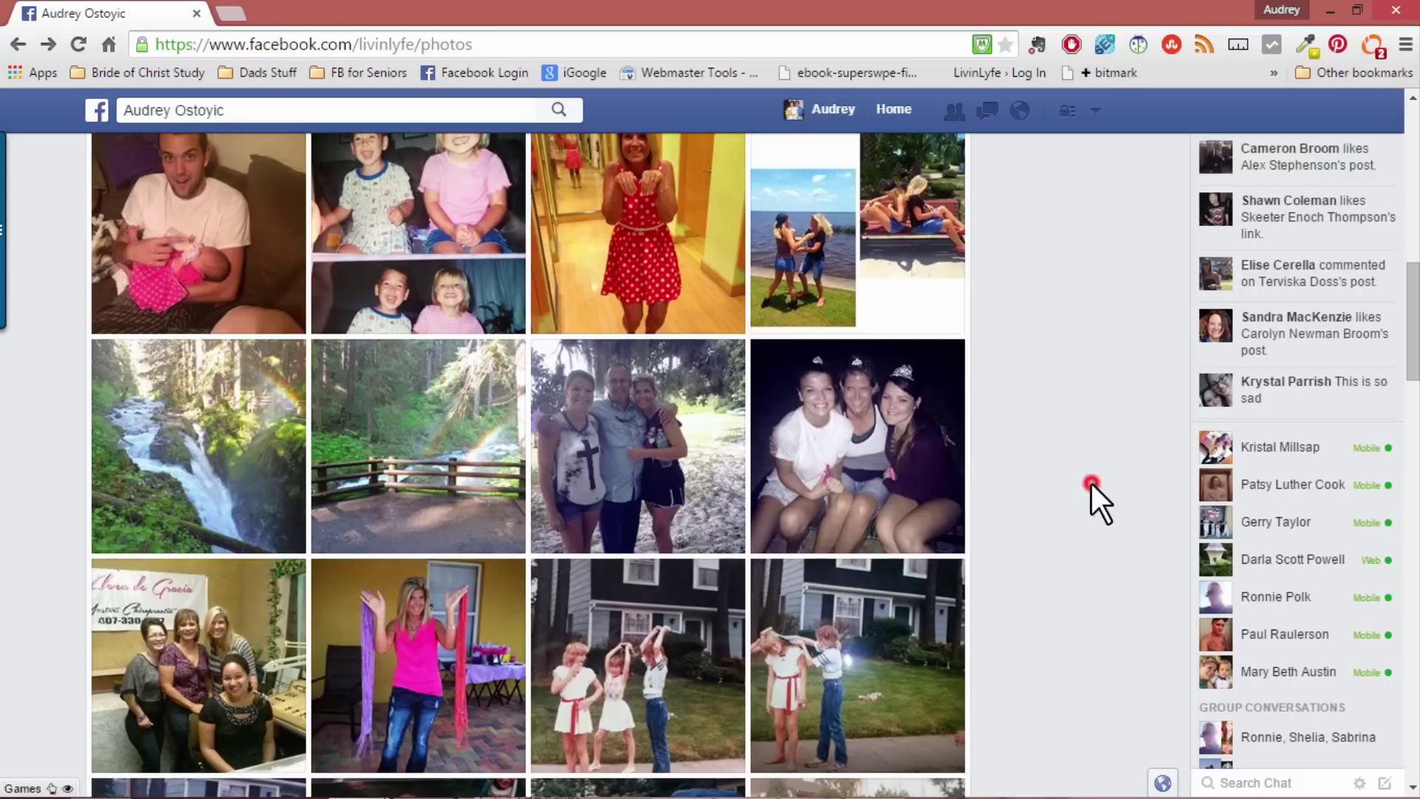
{"action": "scroll", "coordinate": [1092, 483], "scroll_direction": "up", "scroll_amount": 15}
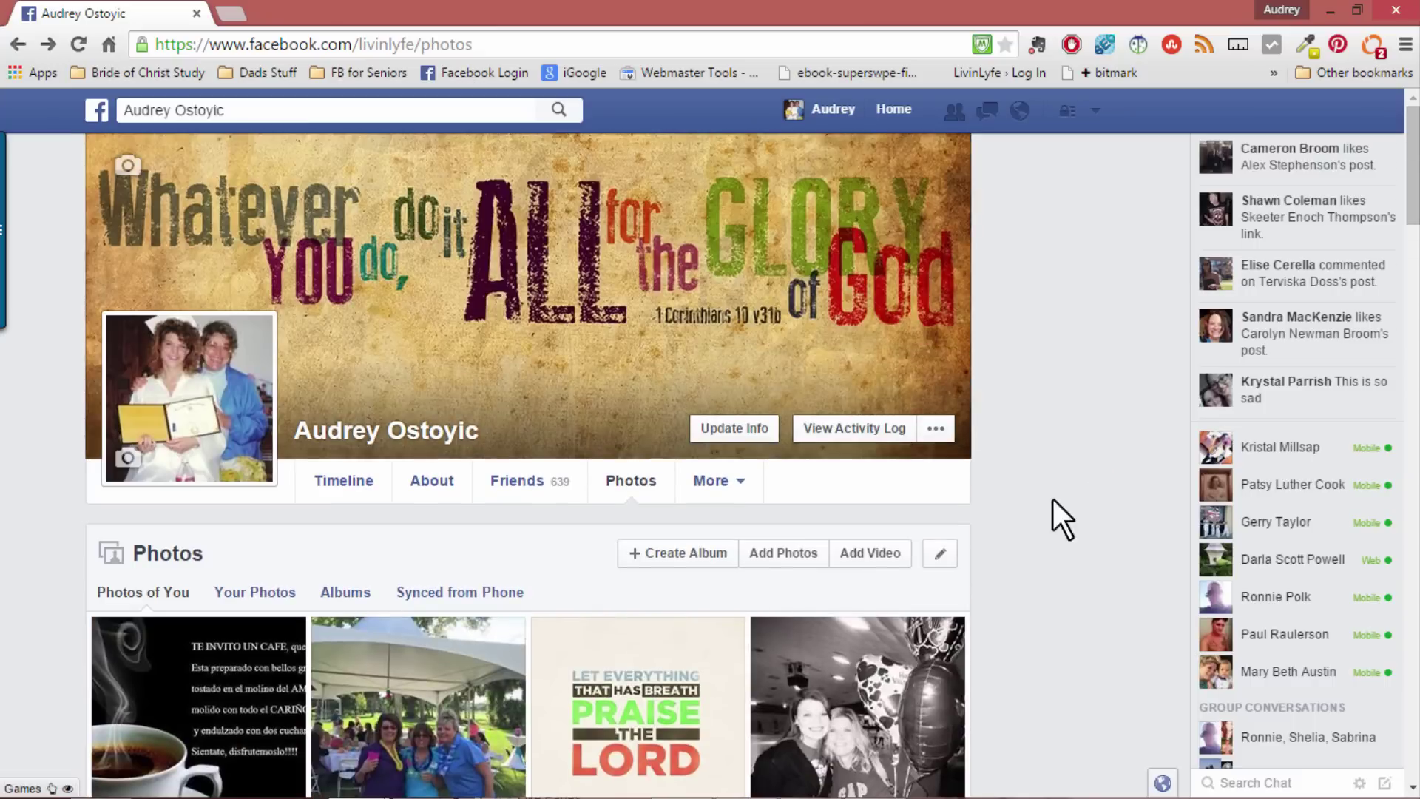
Switch to Your Photos and browse the uploads, including the 'do it all for the glory' cover photo
{"action": "left_click", "coordinate": [270, 611]}
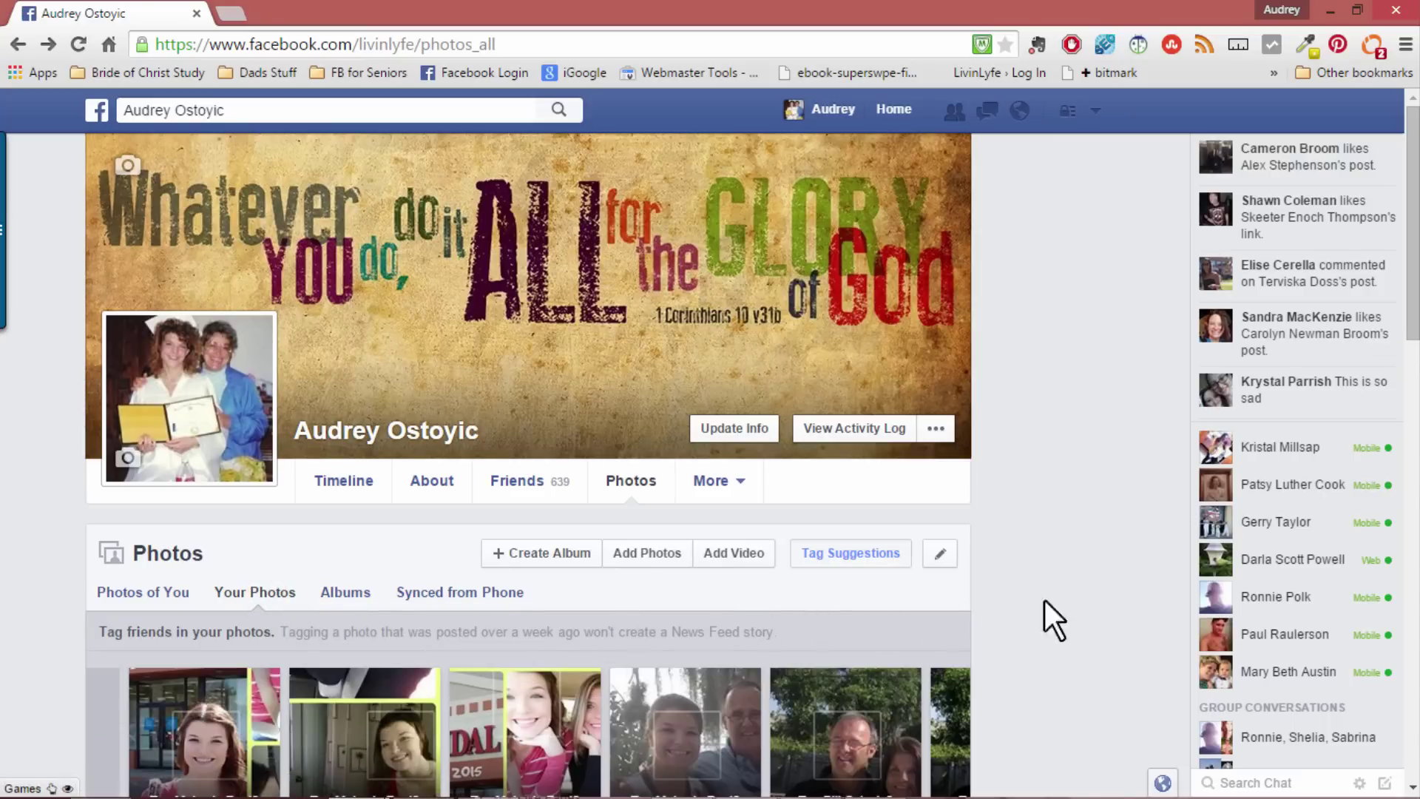
{"action": "scroll", "coordinate": [1077, 587], "scroll_direction": "down", "scroll_amount": 4}
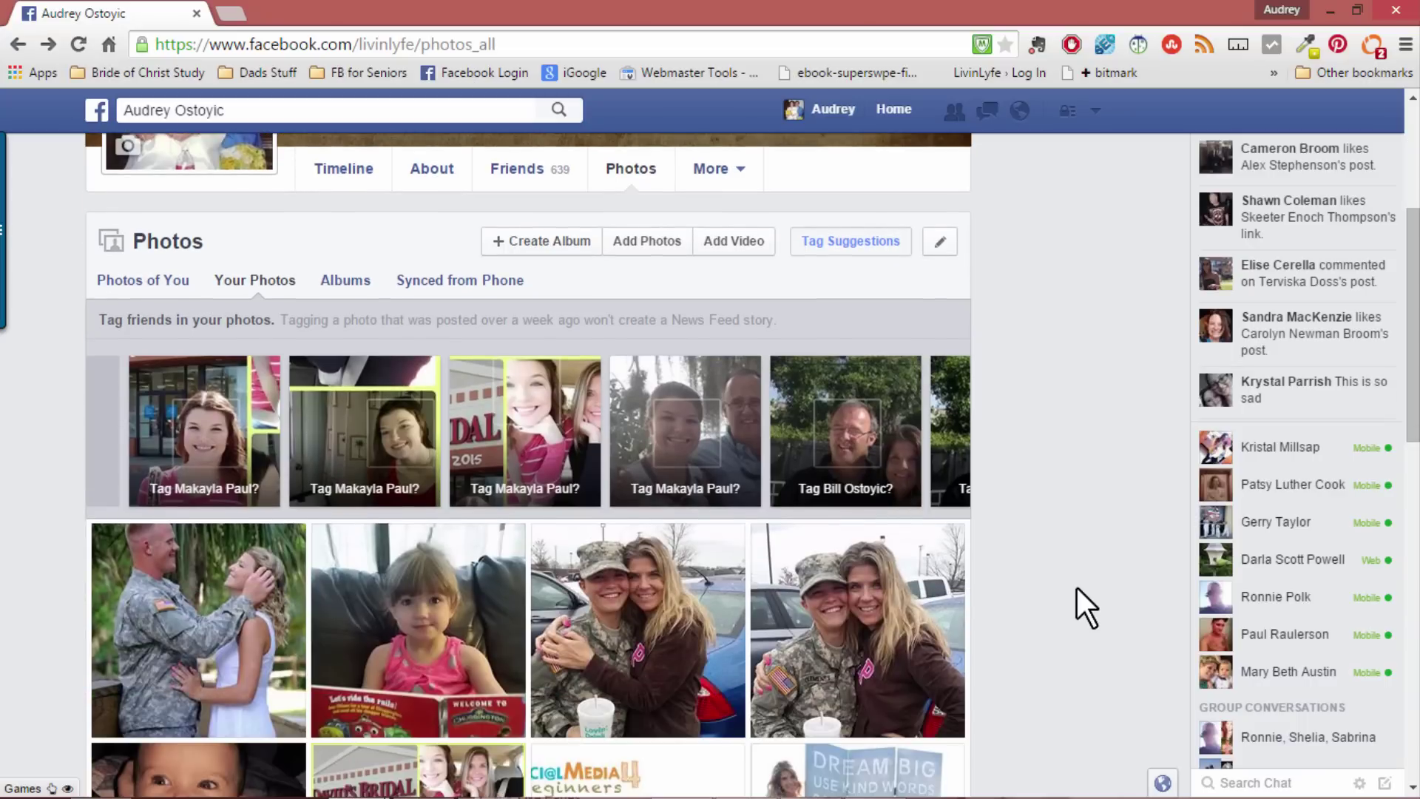
{"action": "scroll", "coordinate": [1077, 587], "scroll_direction": "down", "scroll_amount": 4}
{"action": "scroll", "coordinate": [1077, 587], "scroll_direction": "up", "scroll_amount": 3}
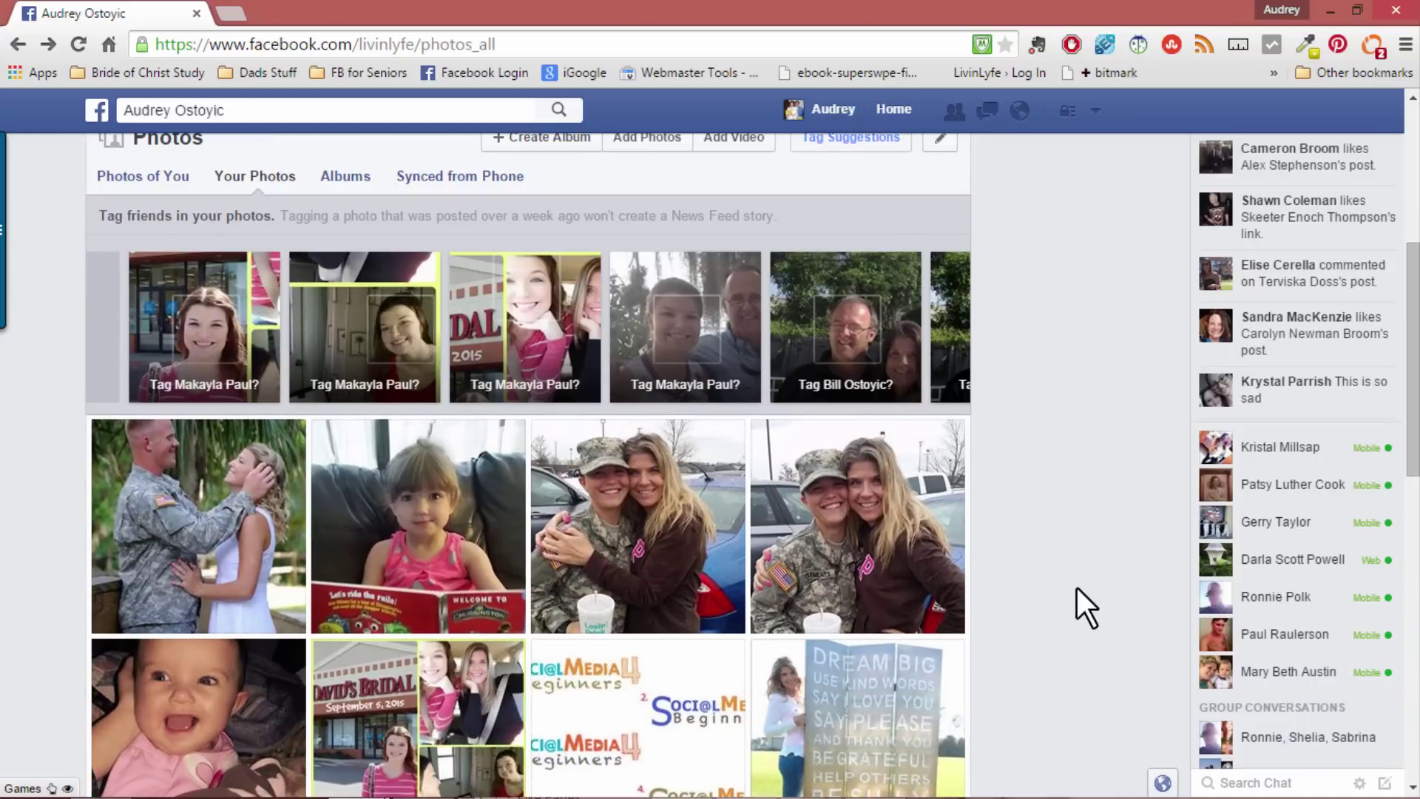
{"action": "scroll", "coordinate": [1077, 587], "scroll_direction": "up", "scroll_amount": 1}
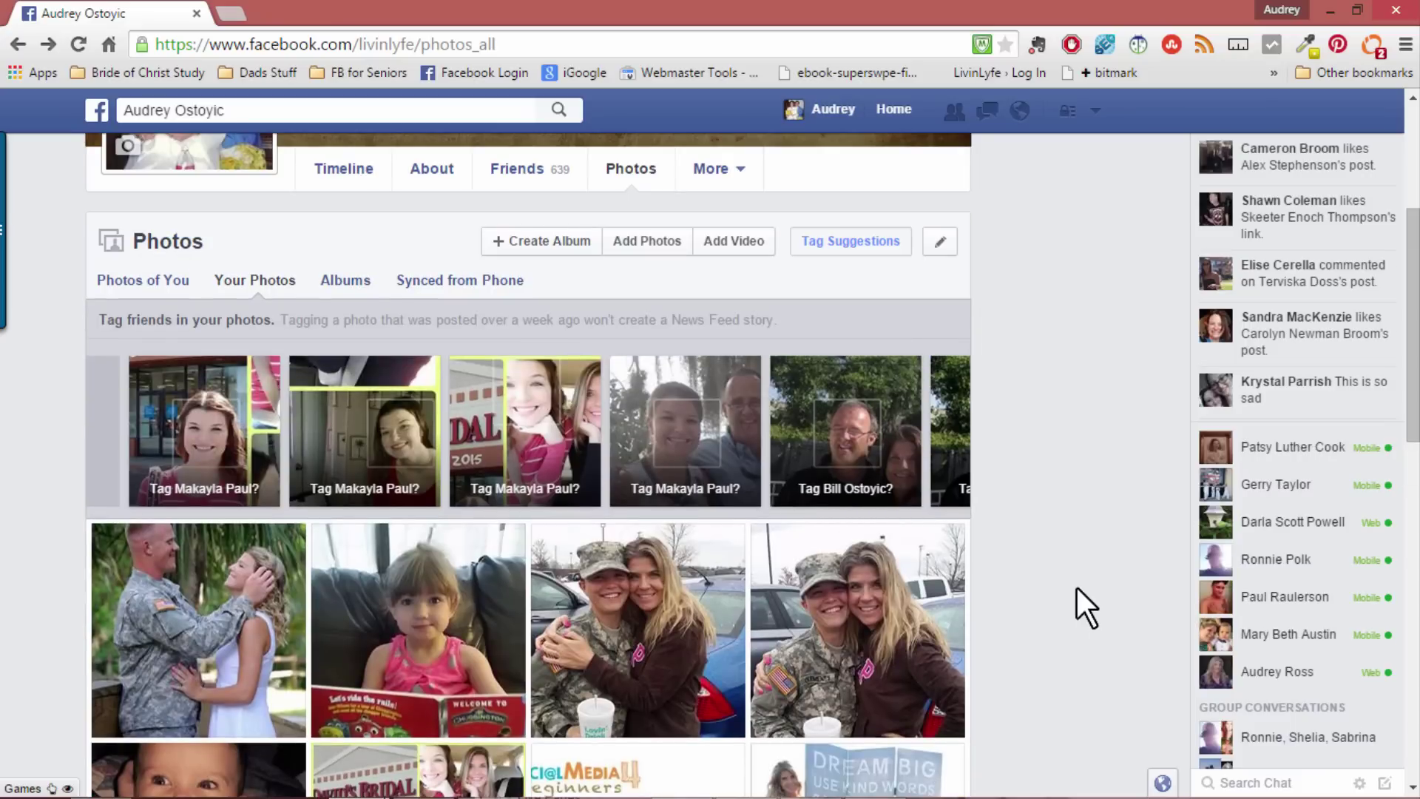
{"action": "scroll", "coordinate": [1077, 589], "scroll_direction": "down", "scroll_amount": 10}
{"action": "scroll", "coordinate": [1077, 588], "scroll_direction": "down", "scroll_amount": 4}
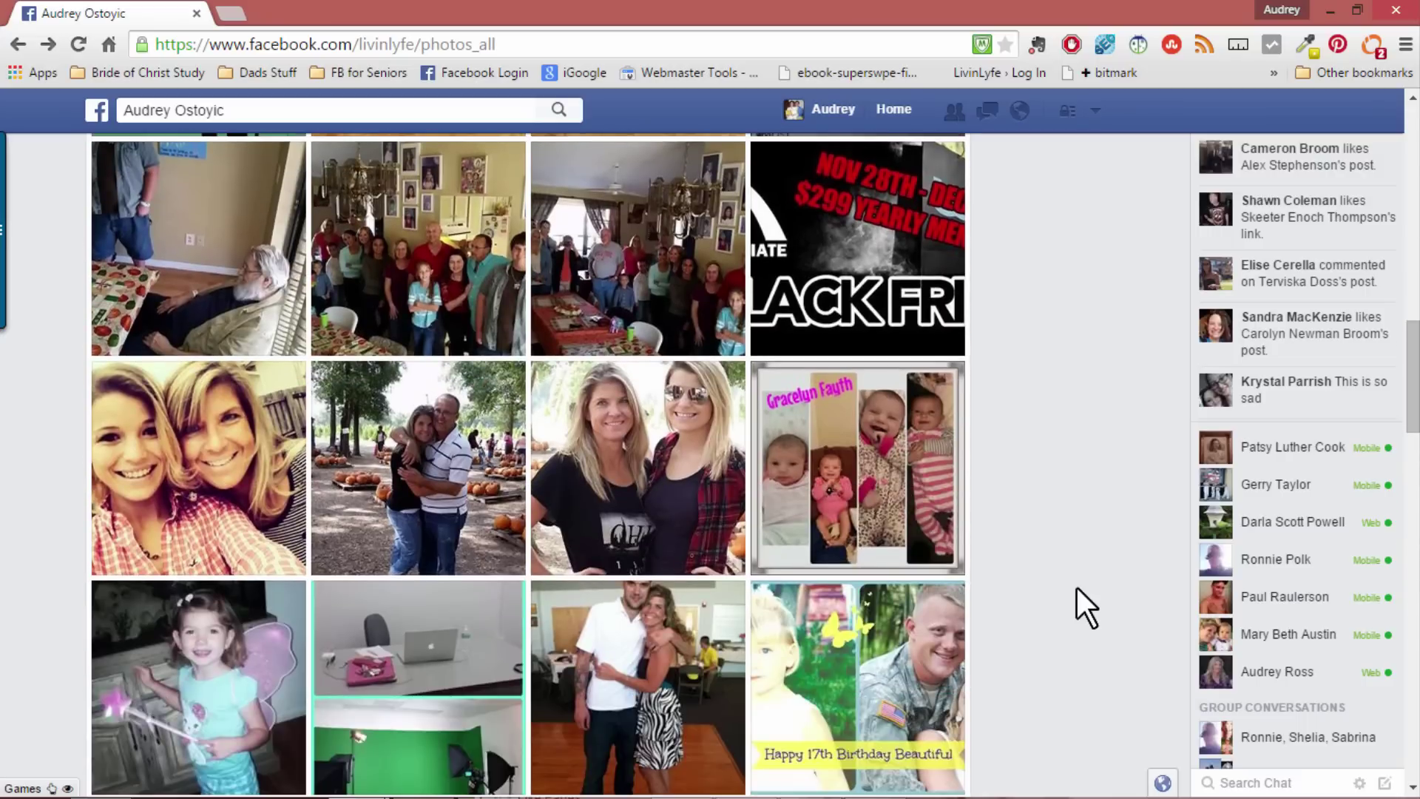
{"action": "scroll", "coordinate": [1077, 587], "scroll_direction": "down", "scroll_amount": 3}
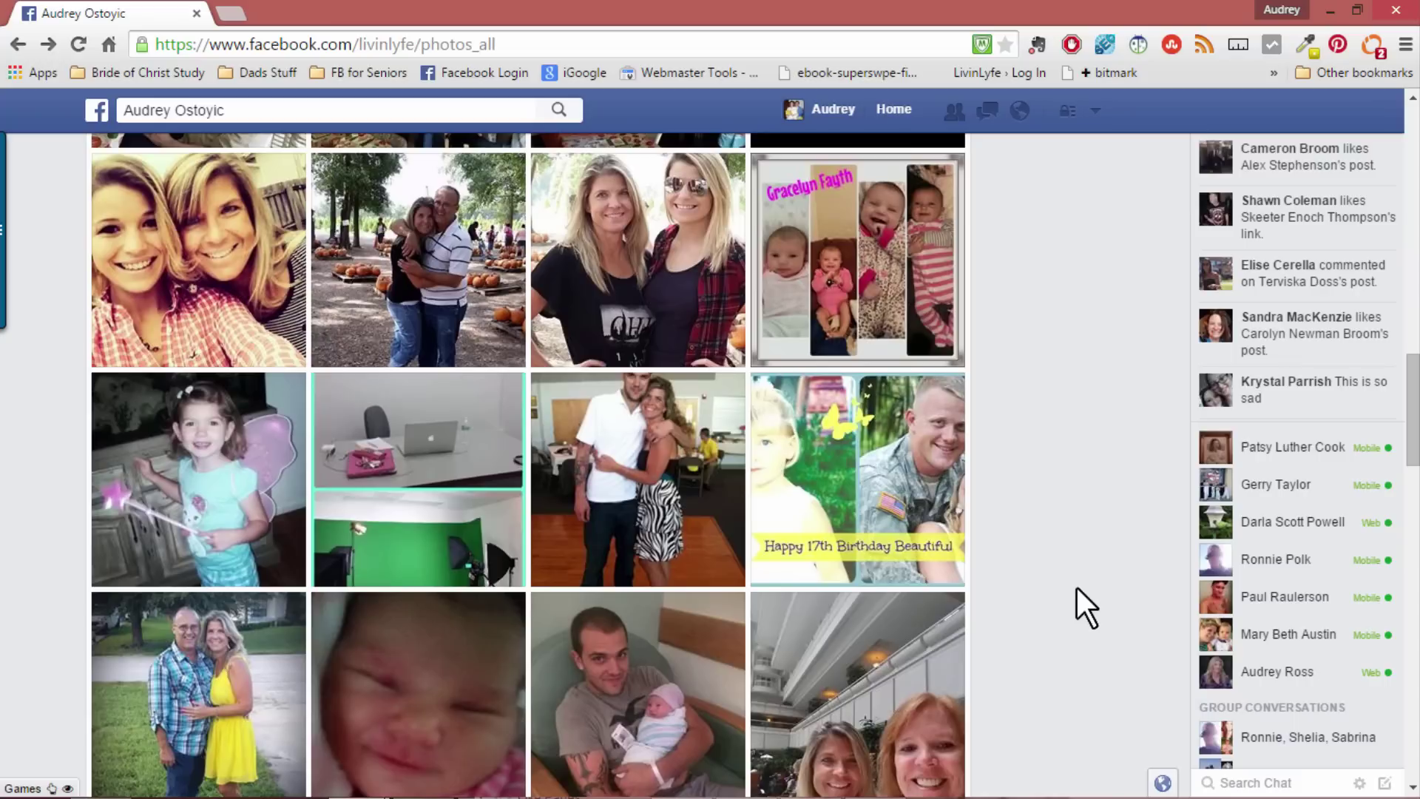
{"action": "scroll", "coordinate": [1077, 589], "scroll_direction": "down", "scroll_amount": 2}
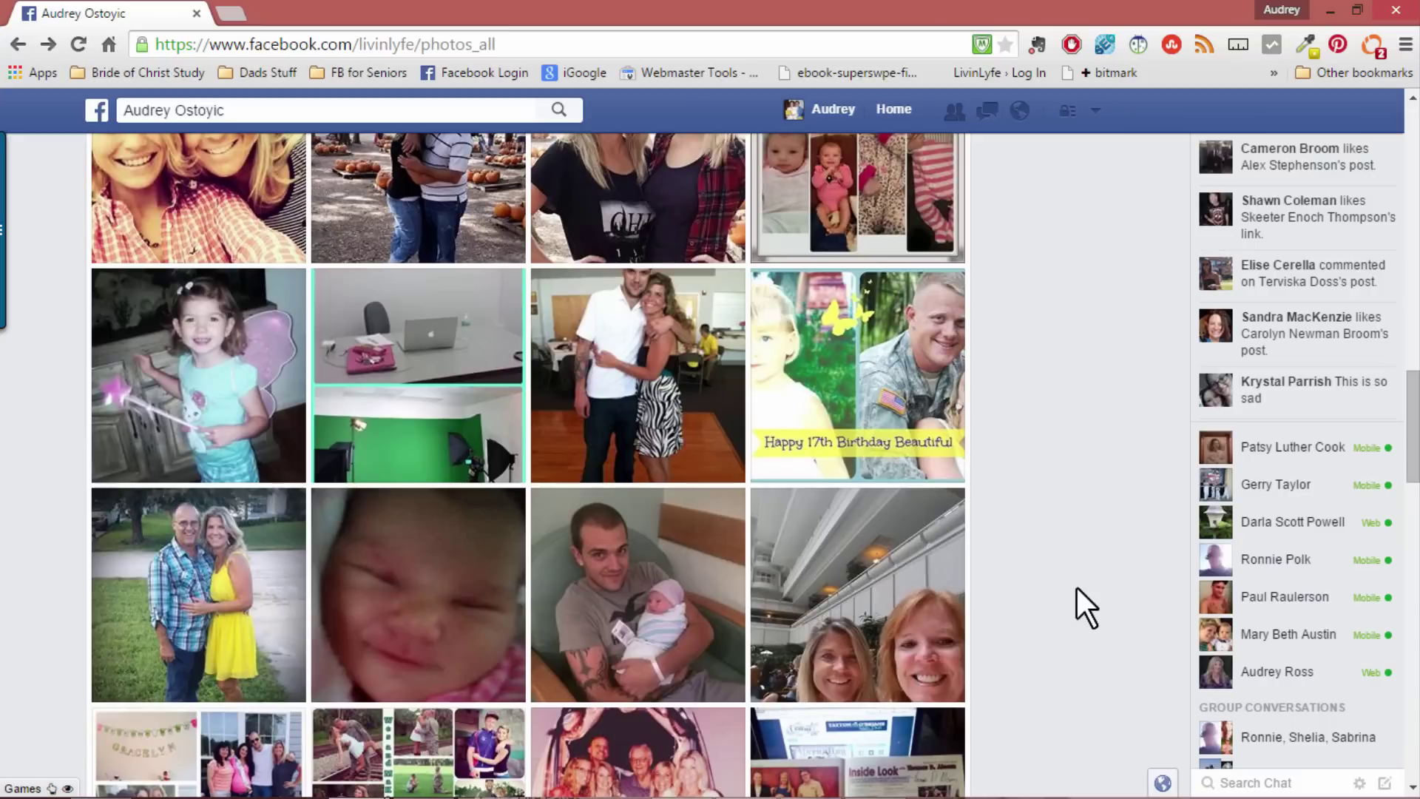
{"action": "scroll", "coordinate": [1077, 587], "scroll_direction": "down", "scroll_amount": 4}
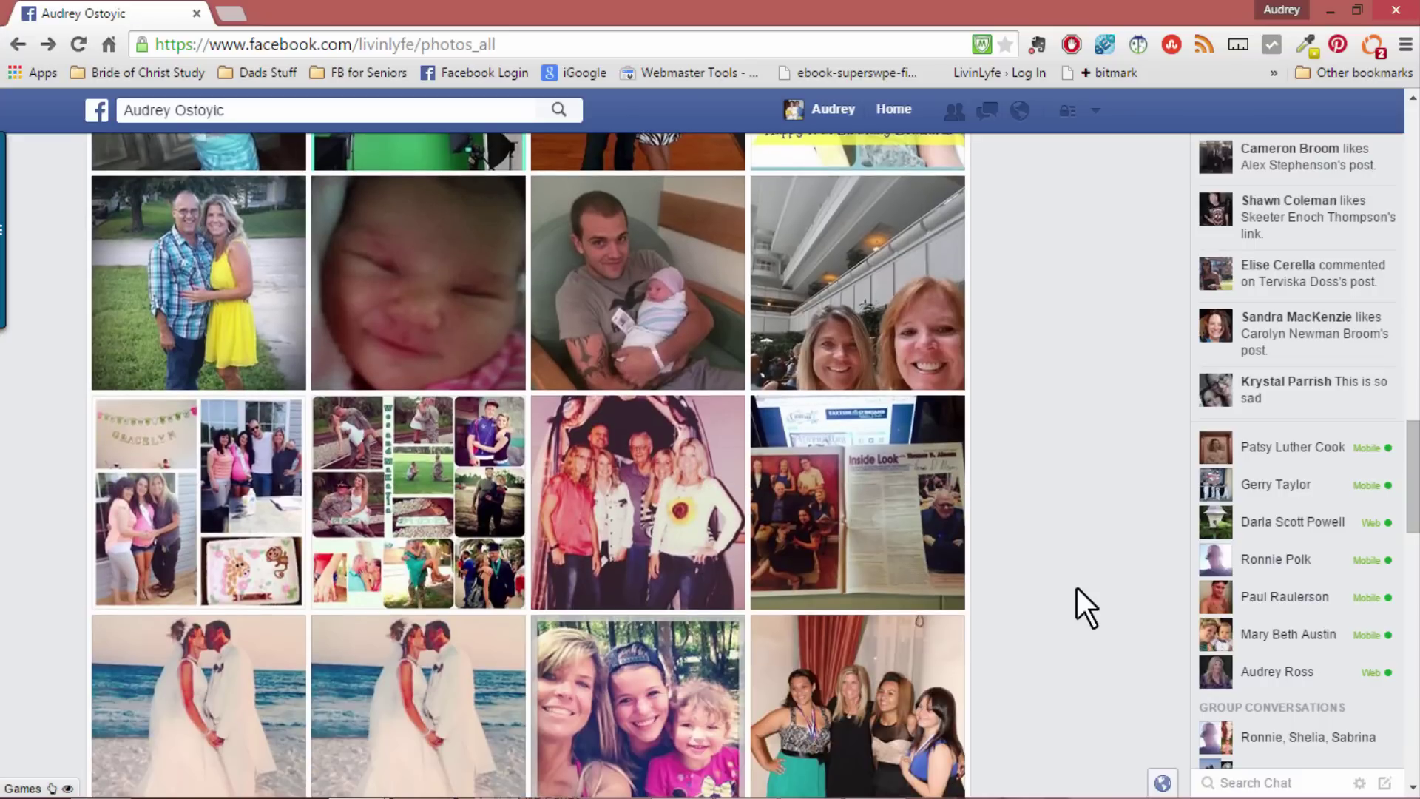
{"action": "scroll", "coordinate": [1077, 589], "scroll_direction": "up", "scroll_amount": 5}
{"action": "scroll", "coordinate": [1077, 589], "scroll_direction": "up", "scroll_amount": 6}
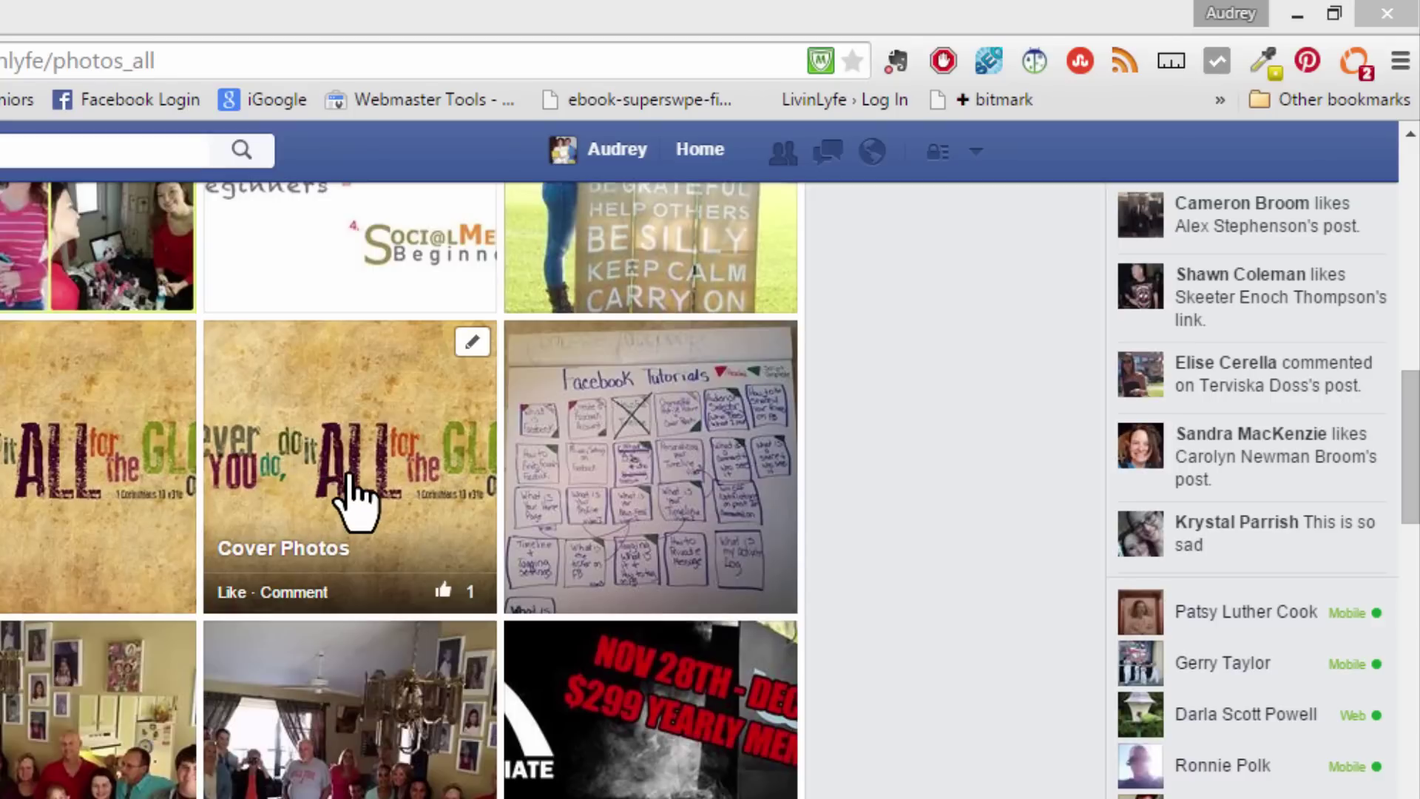
Delete the cover photo from Your Photos and confirm the prompt
{"action": "left_click", "coordinate": [471, 344]}
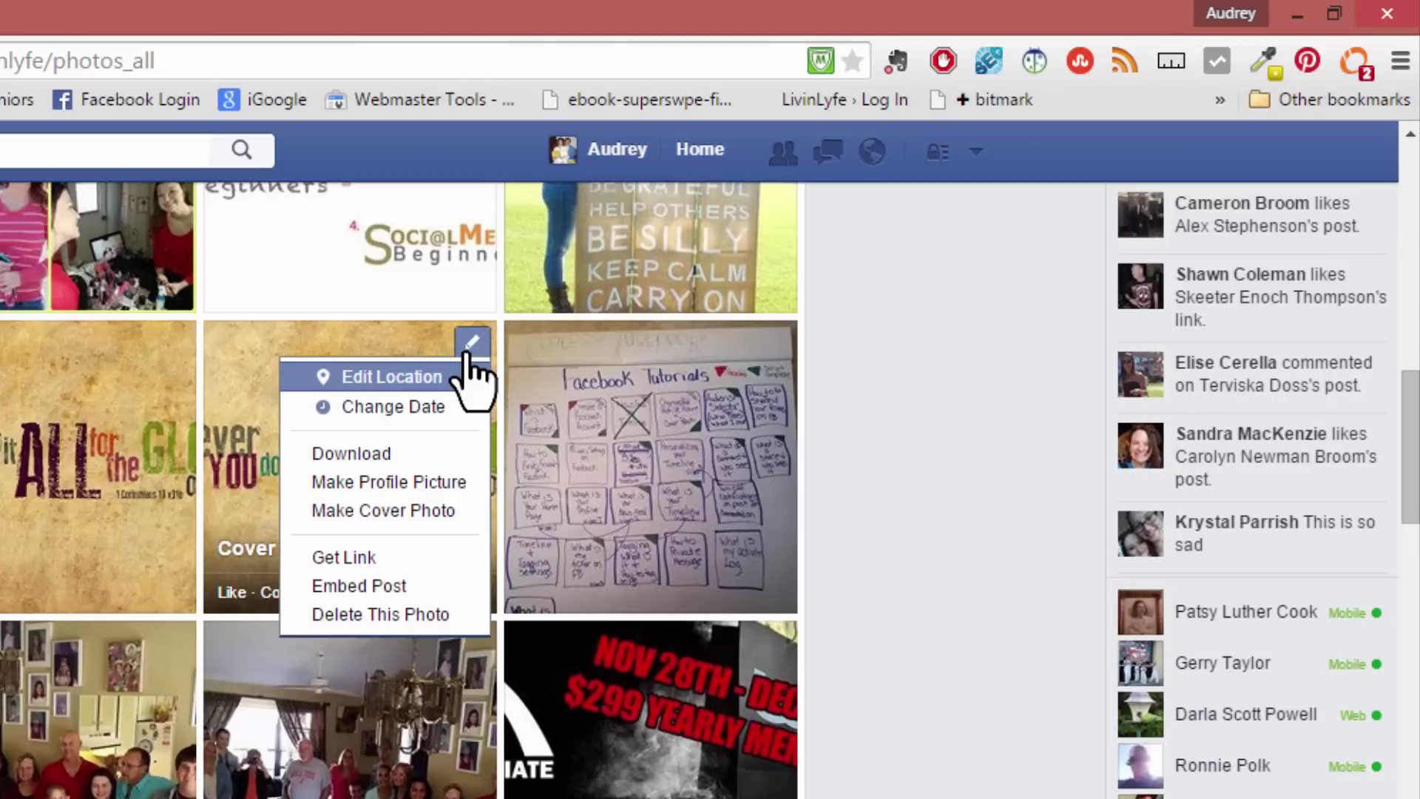
{"action": "left_click", "coordinate": [413, 612]}
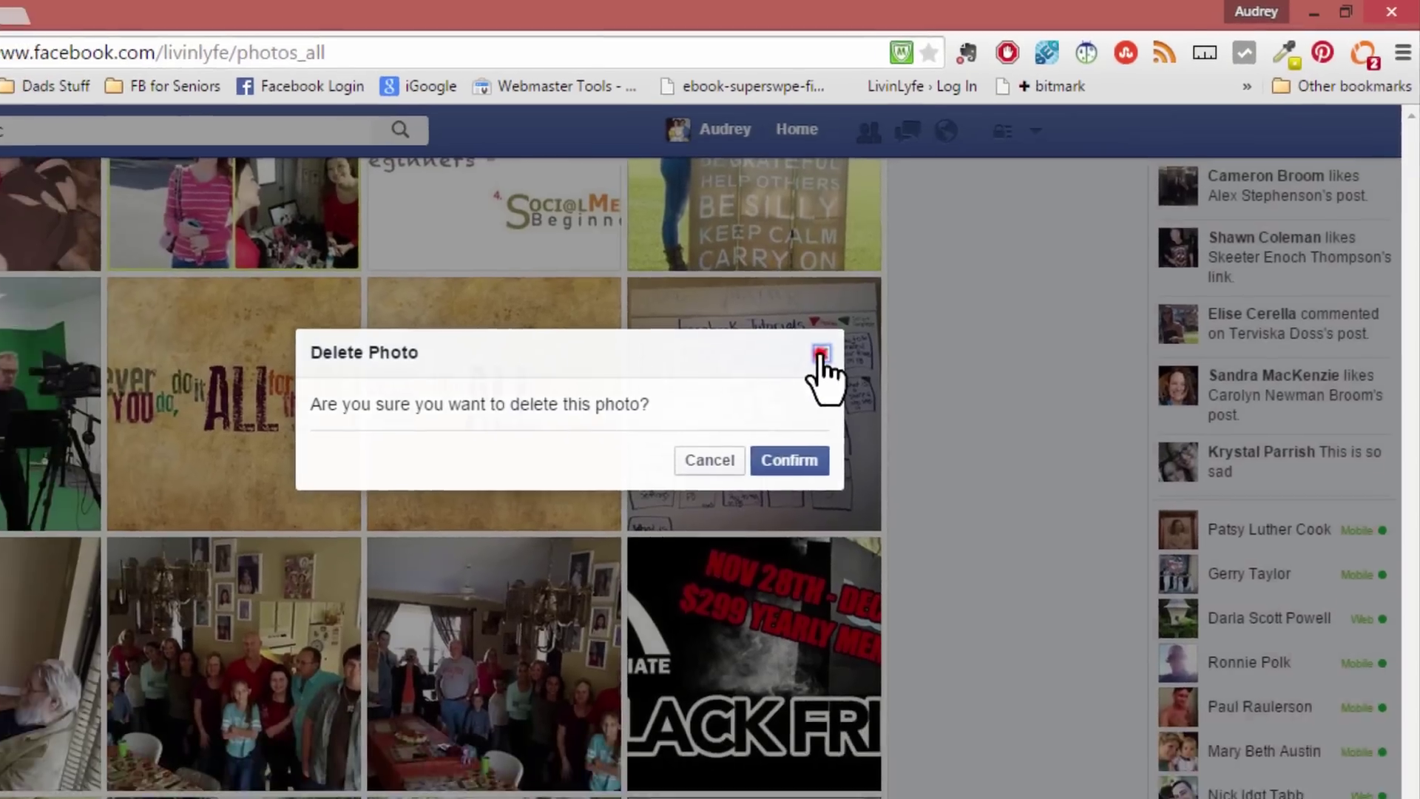
{"action": "left_click", "coordinate": [728, 409]}
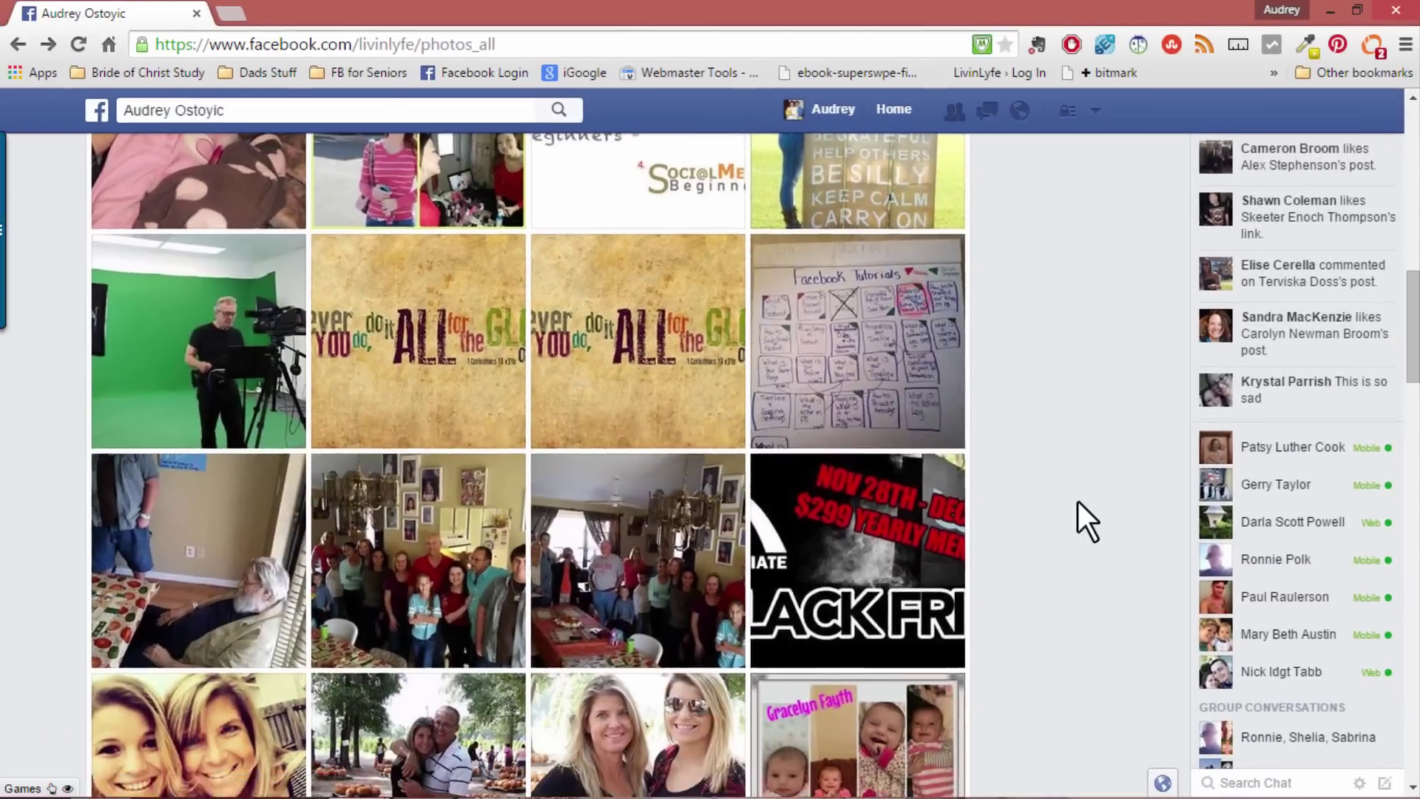
{"action": "scroll", "coordinate": [1078, 501], "scroll_direction": "up", "scroll_amount": 10}
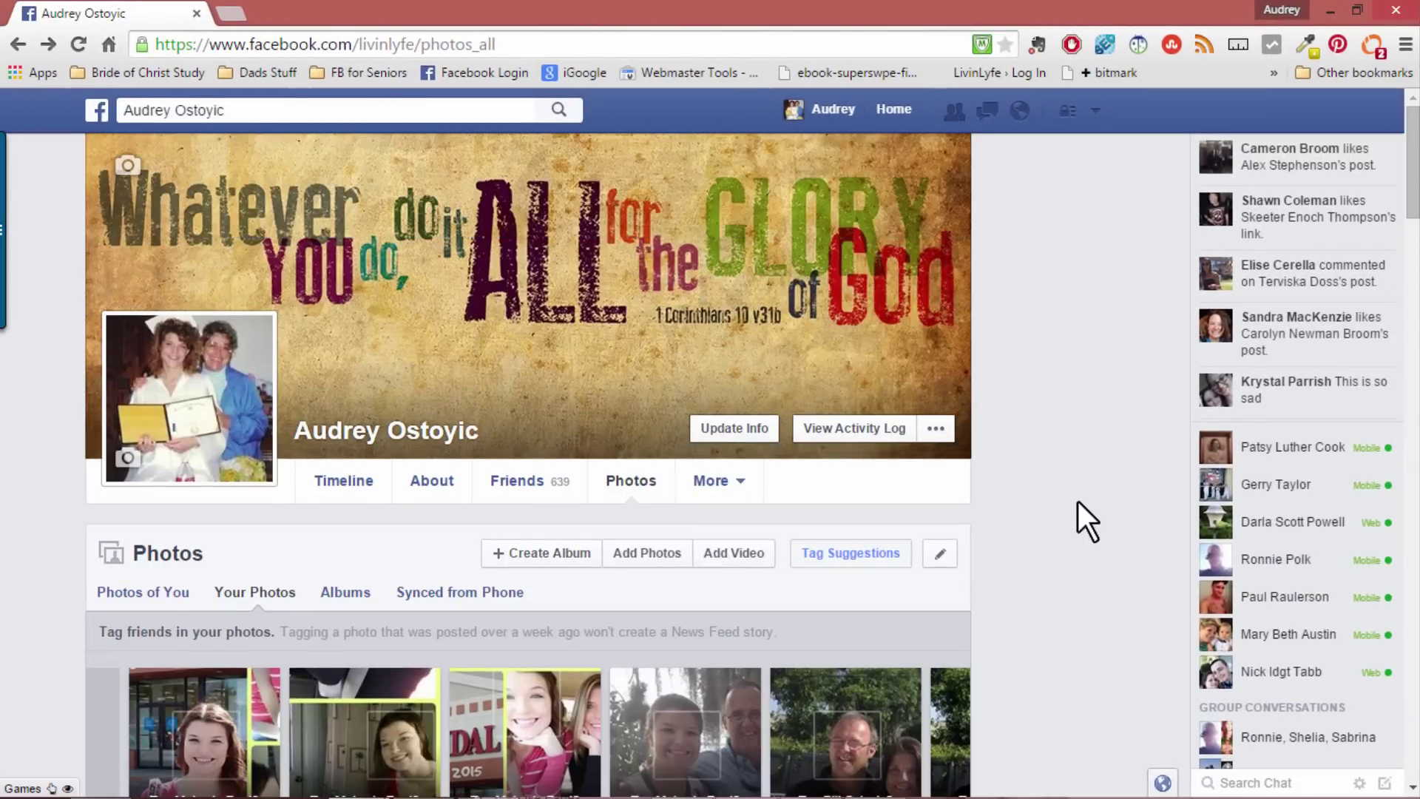
Open the Facebook Marketing 101 Hands-on Training album from the Albums tab
{"action": "left_click", "coordinate": [340, 593]}
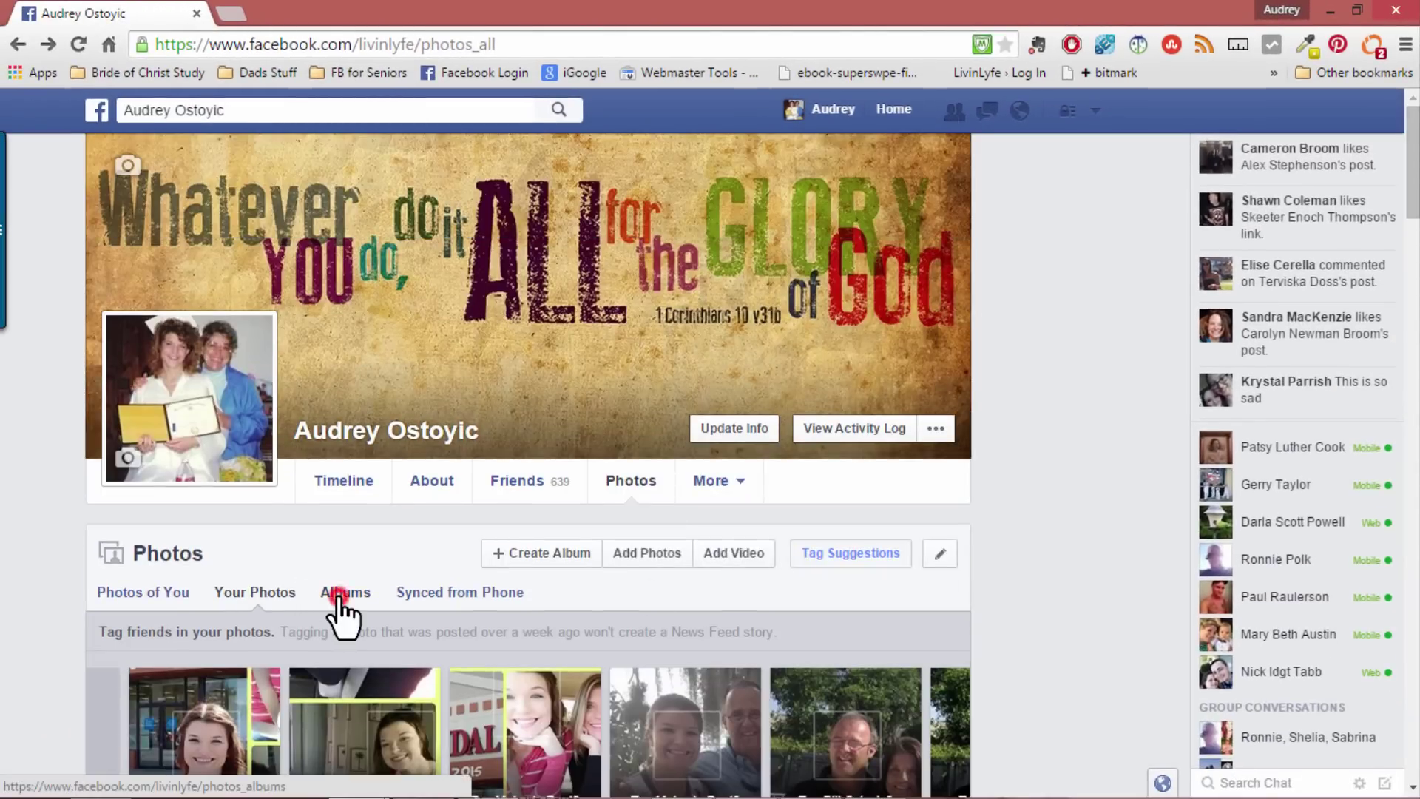
{"action": "scroll", "coordinate": [1018, 597], "scroll_direction": "down", "scroll_amount": 5}
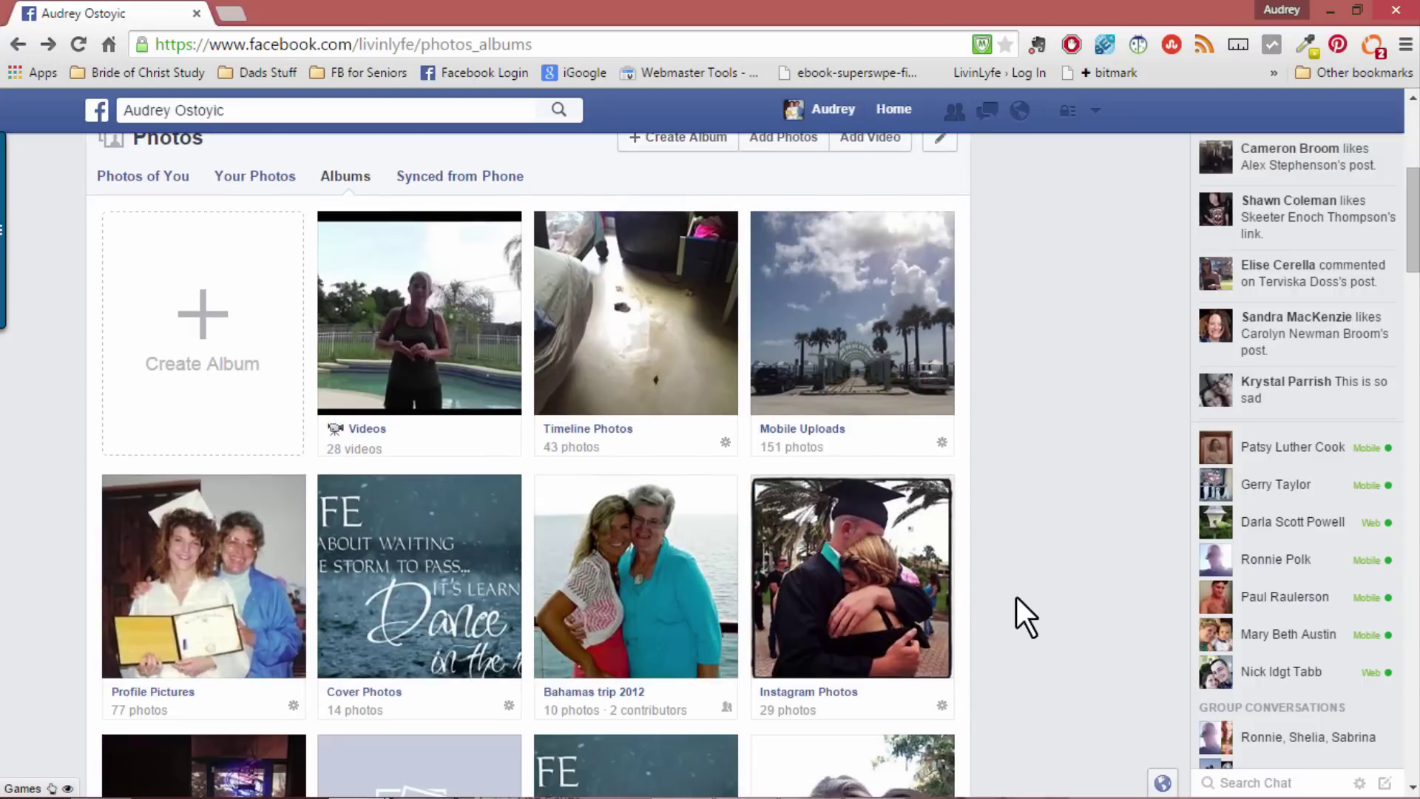
{"action": "scroll", "coordinate": [1018, 599], "scroll_direction": "down", "scroll_amount": 1}
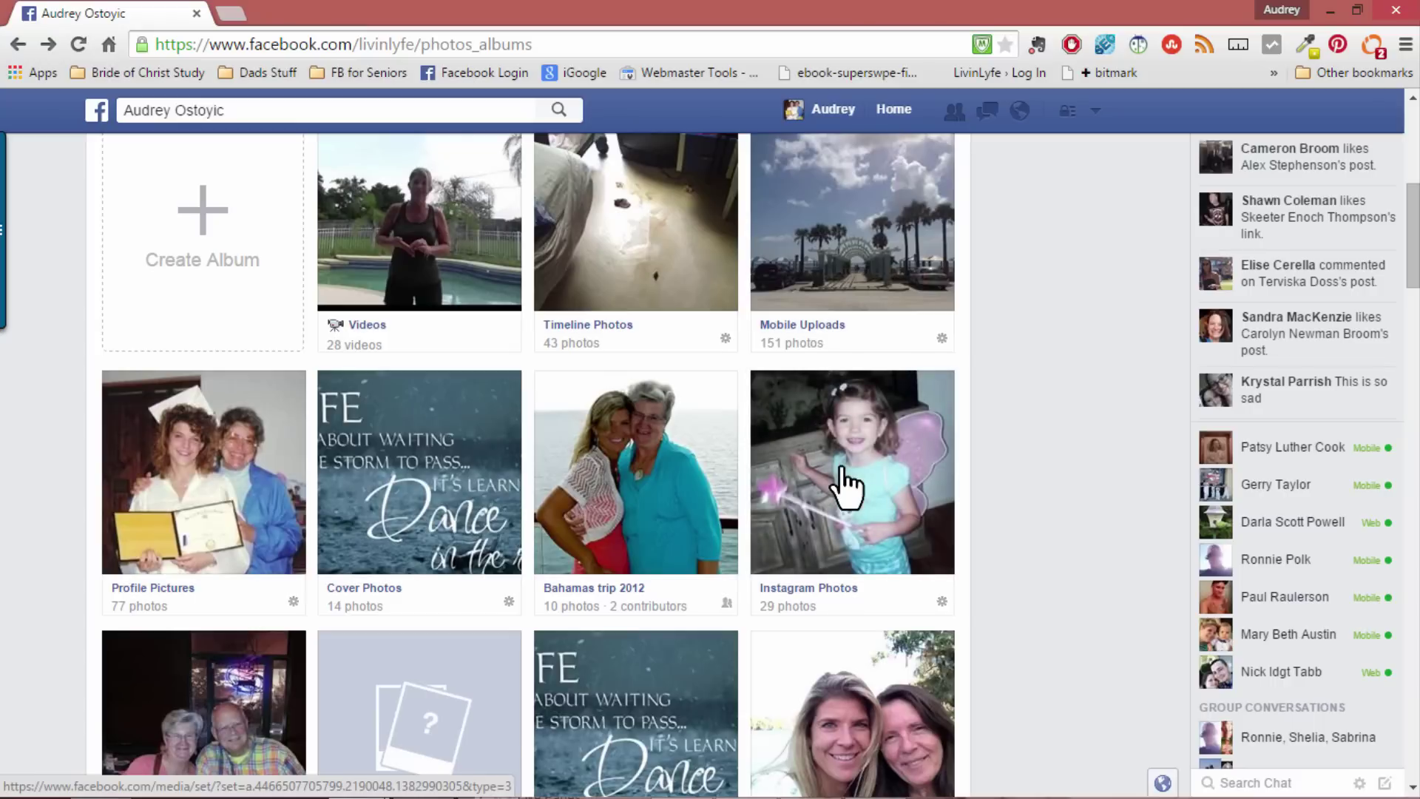
{"action": "scroll", "coordinate": [845, 484], "scroll_direction": "down", "scroll_amount": 7}
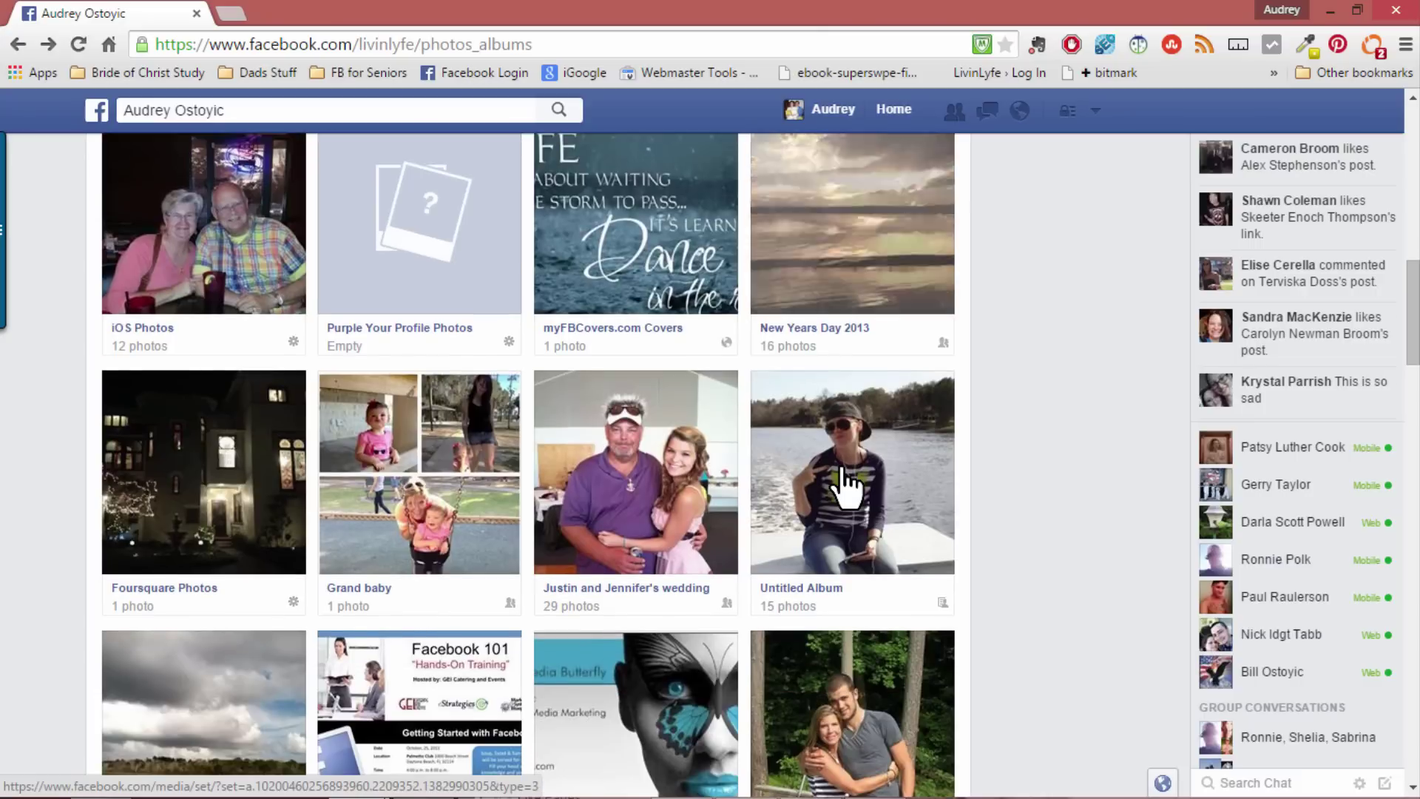
{"action": "scroll", "coordinate": [846, 485], "scroll_direction": "down", "scroll_amount": 4}
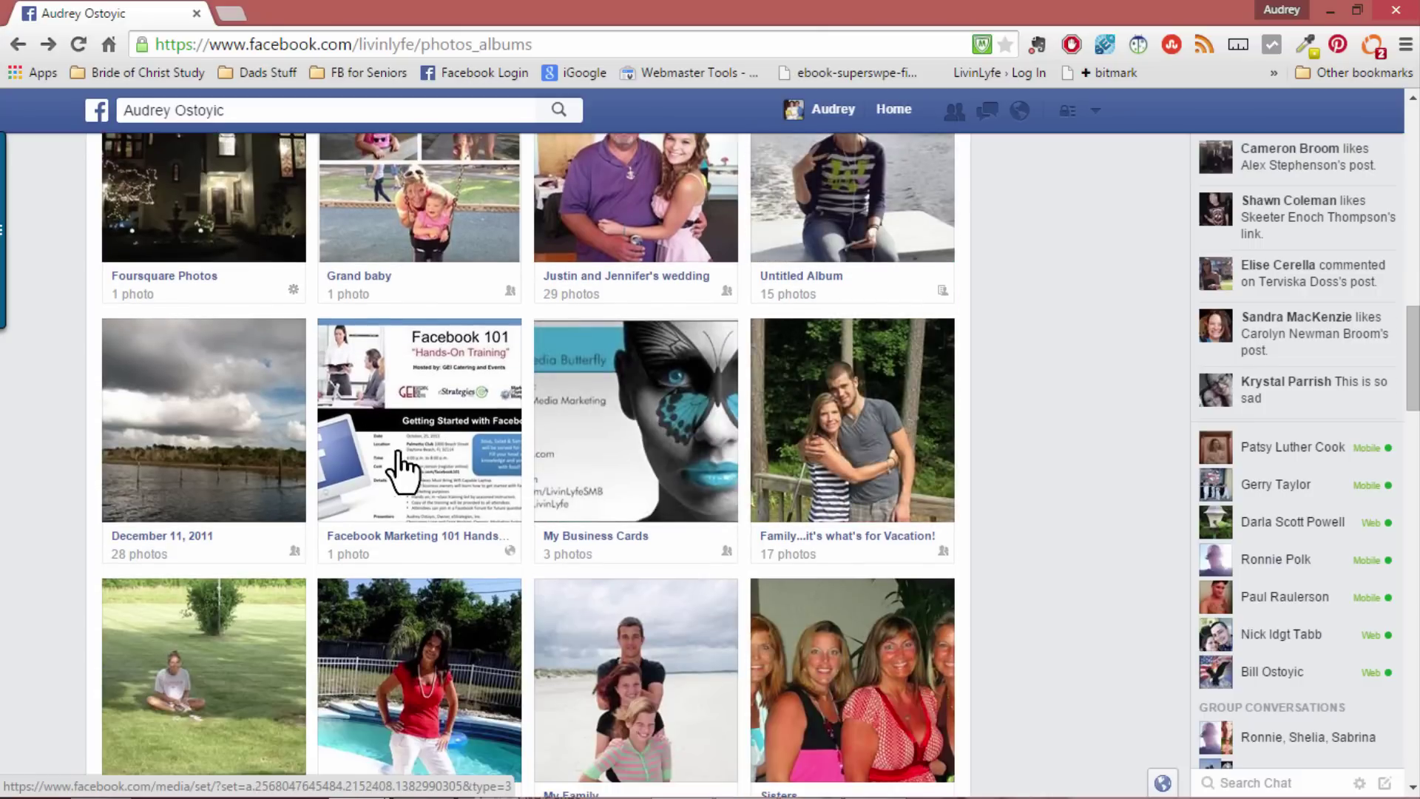
{"action": "left_click", "coordinate": [406, 422]}
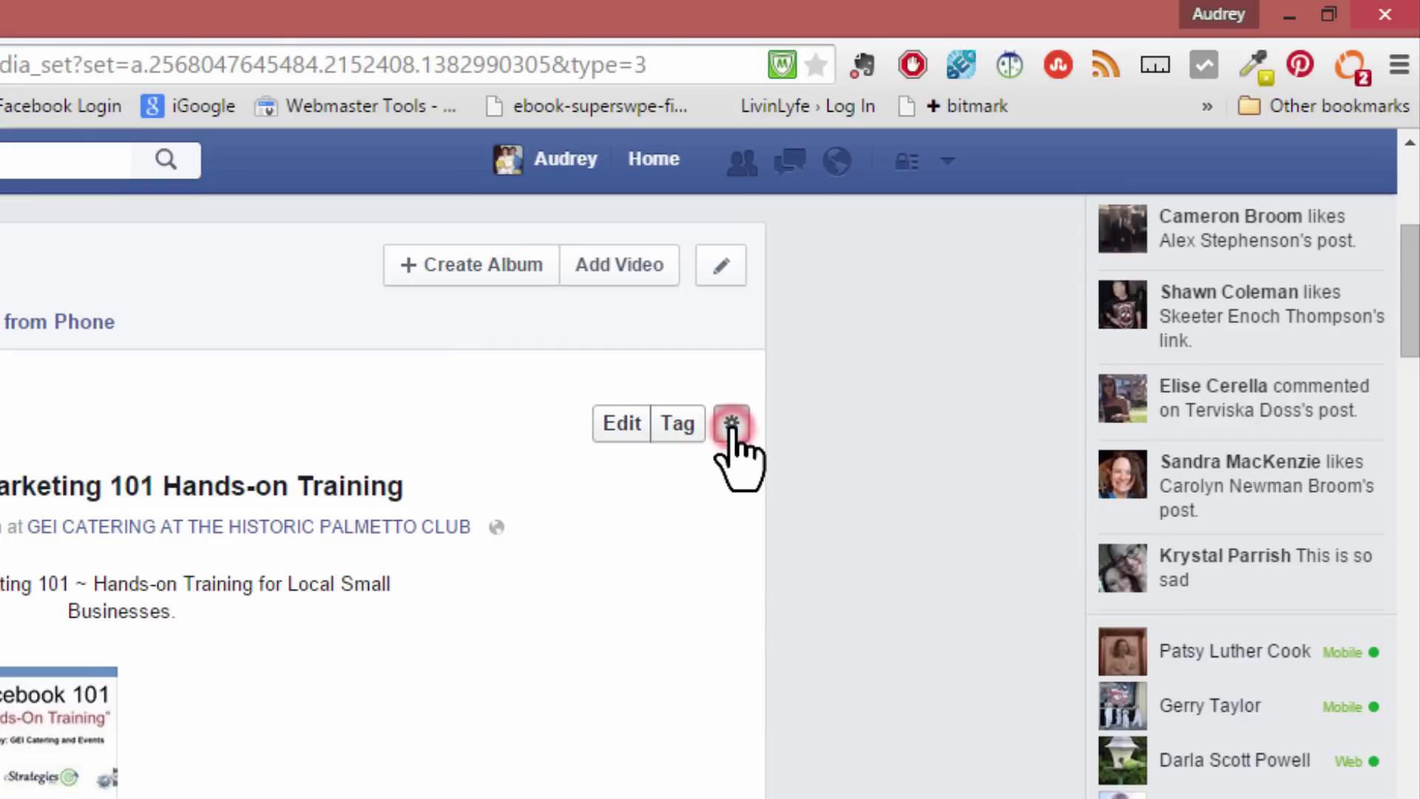
{"action": "left_click", "coordinate": [731, 425]}
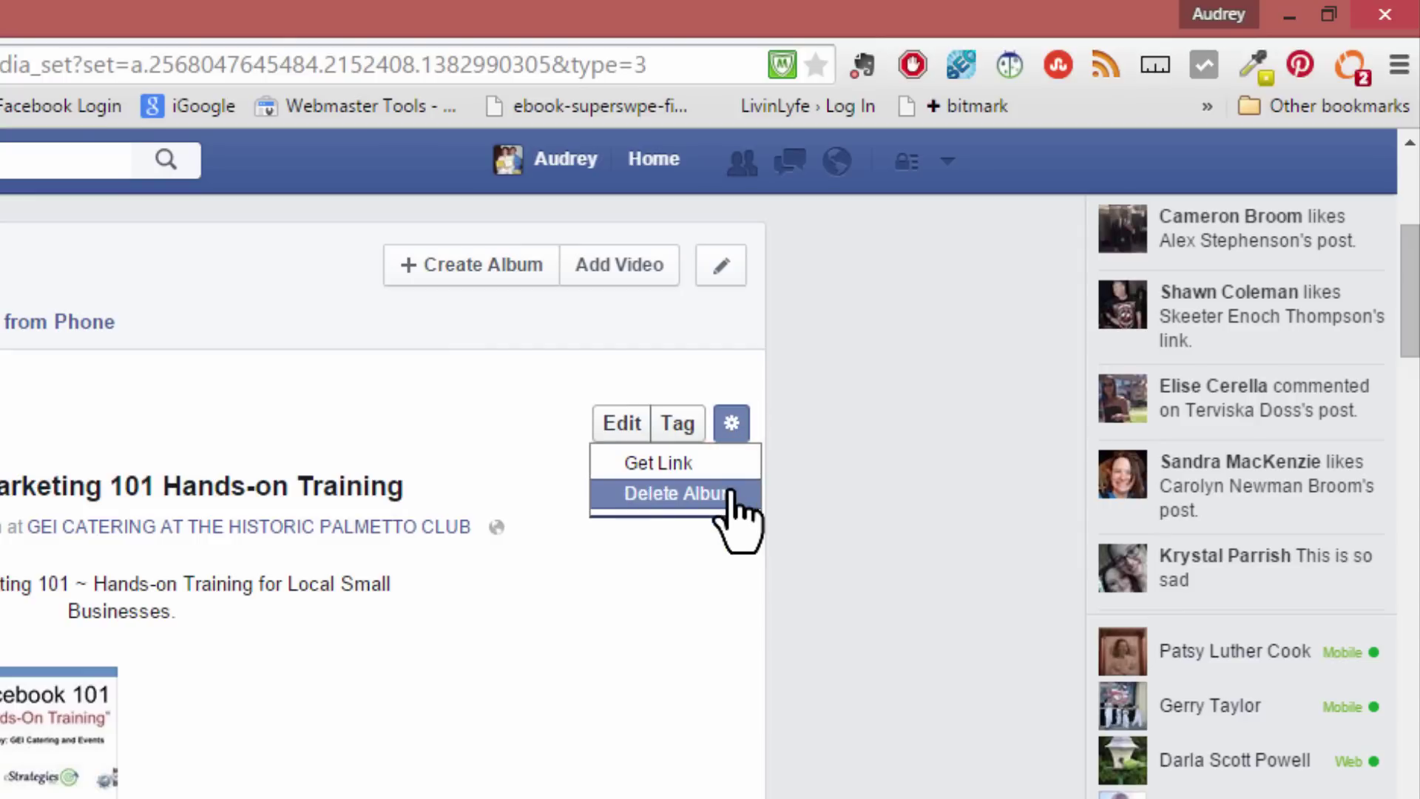
{"action": "left_click", "coordinate": [510, 403]}
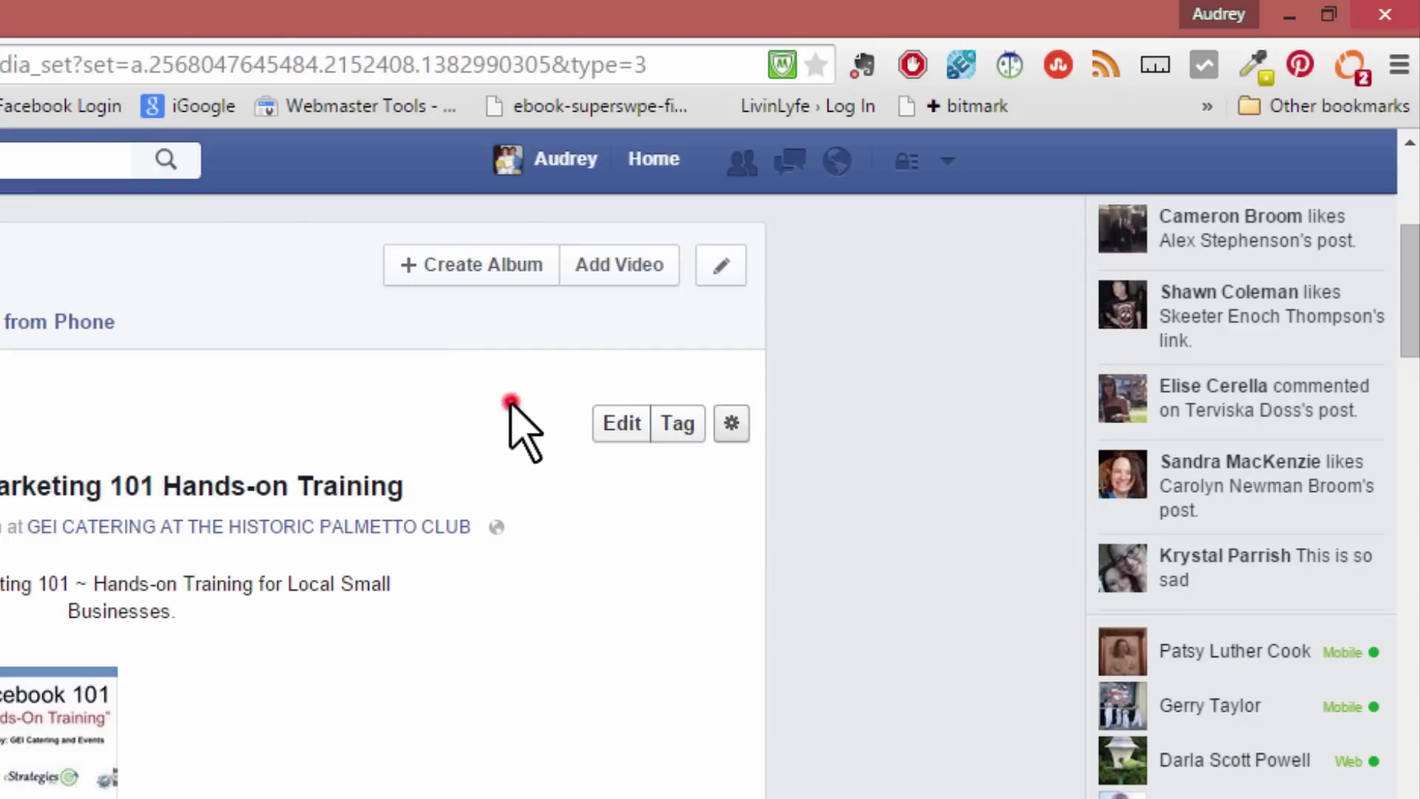
{"action": "left_click", "coordinate": [619, 433]}
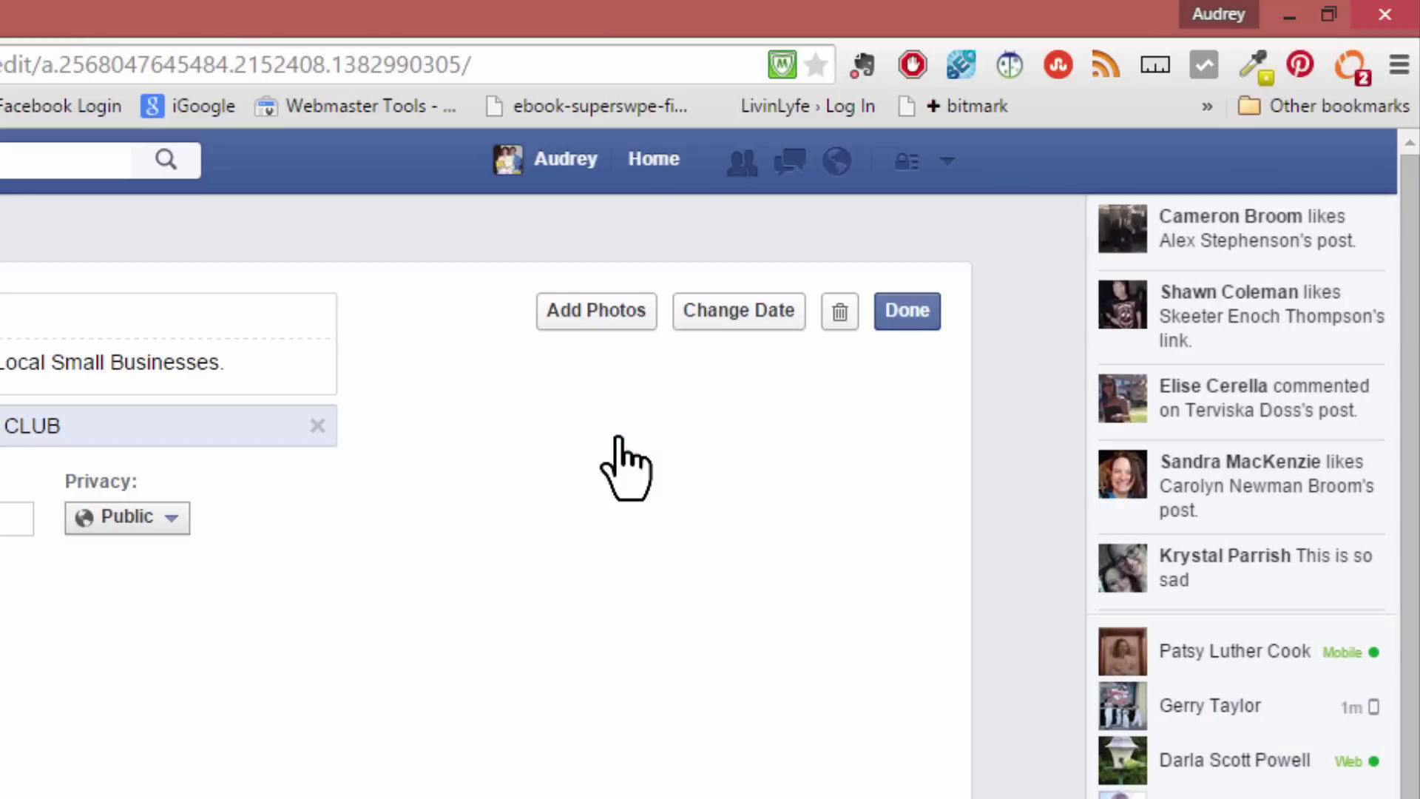
{"action": "left_click", "coordinate": [840, 311]}
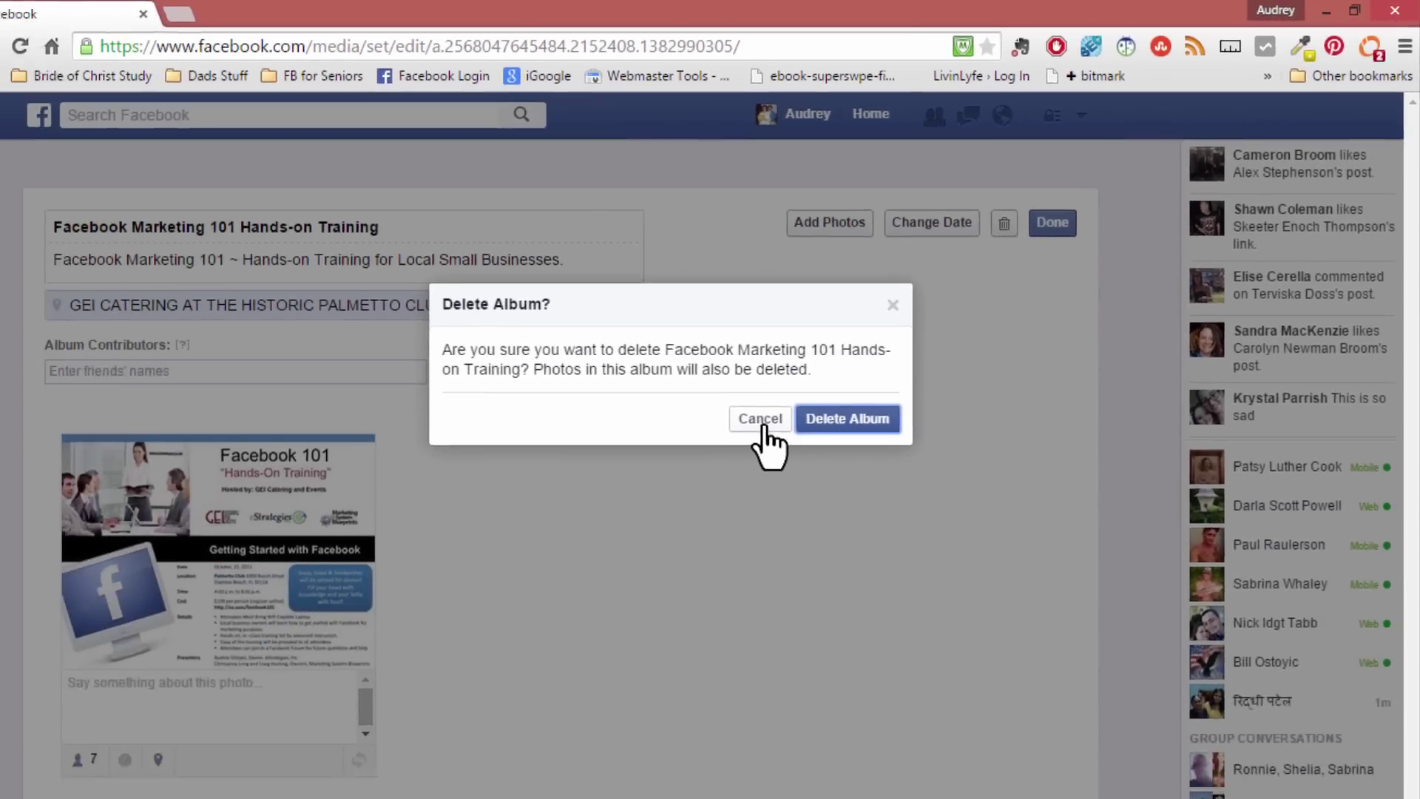
{"action": "left_click", "coordinate": [511, 585]}
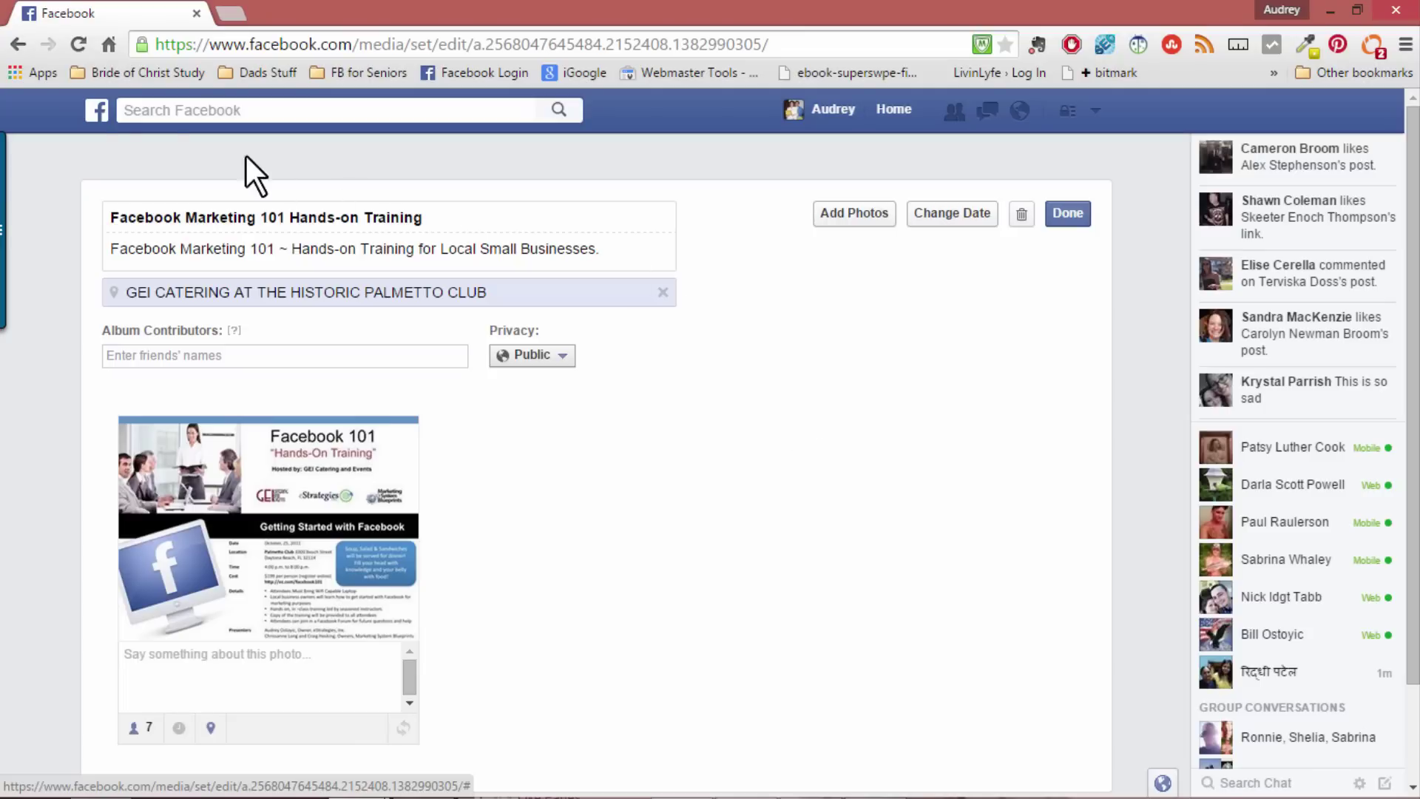
{"action": "left_click", "coordinate": [19, 54]}
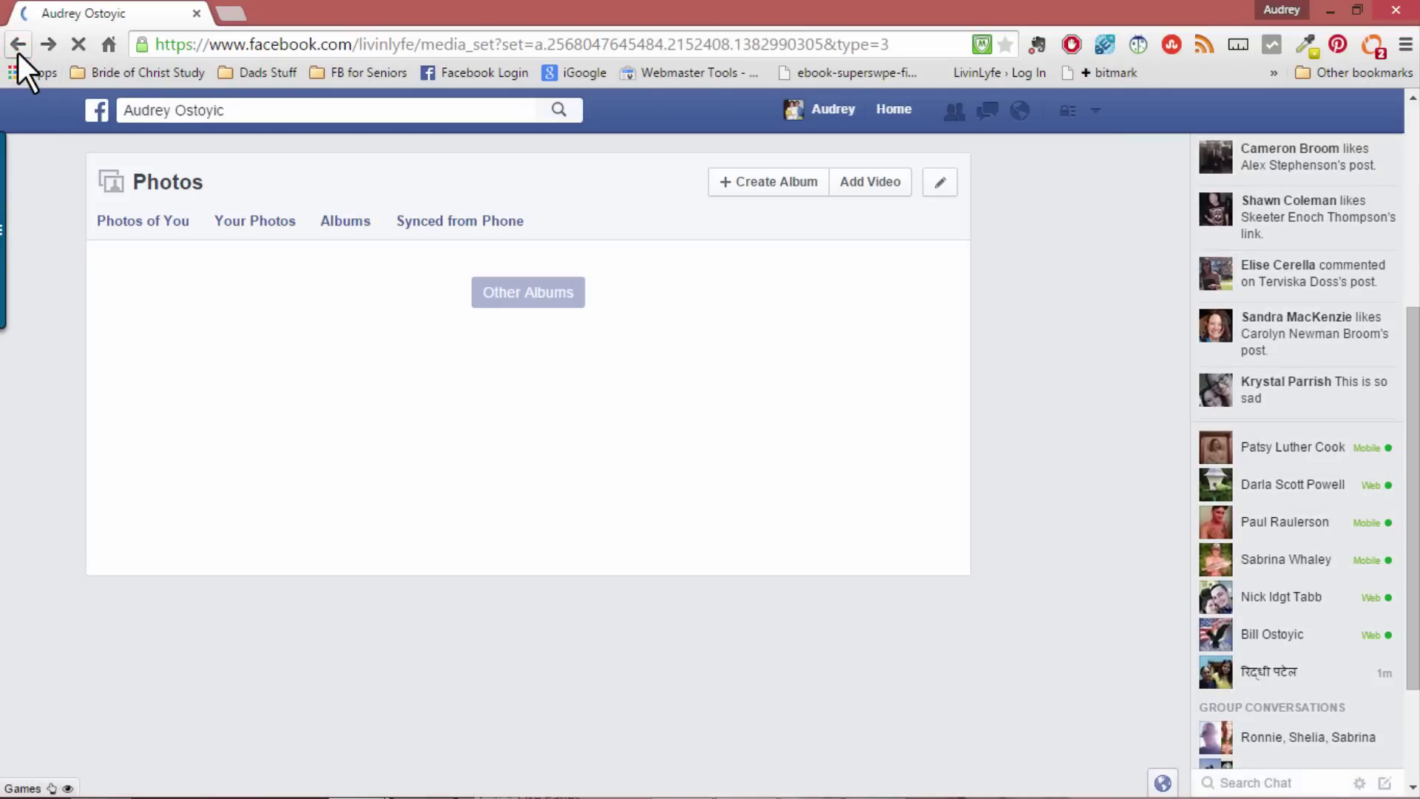
Go back to the albums list and switch to the Your Photos grid of uploads
{"action": "left_click", "coordinate": [19, 54]}
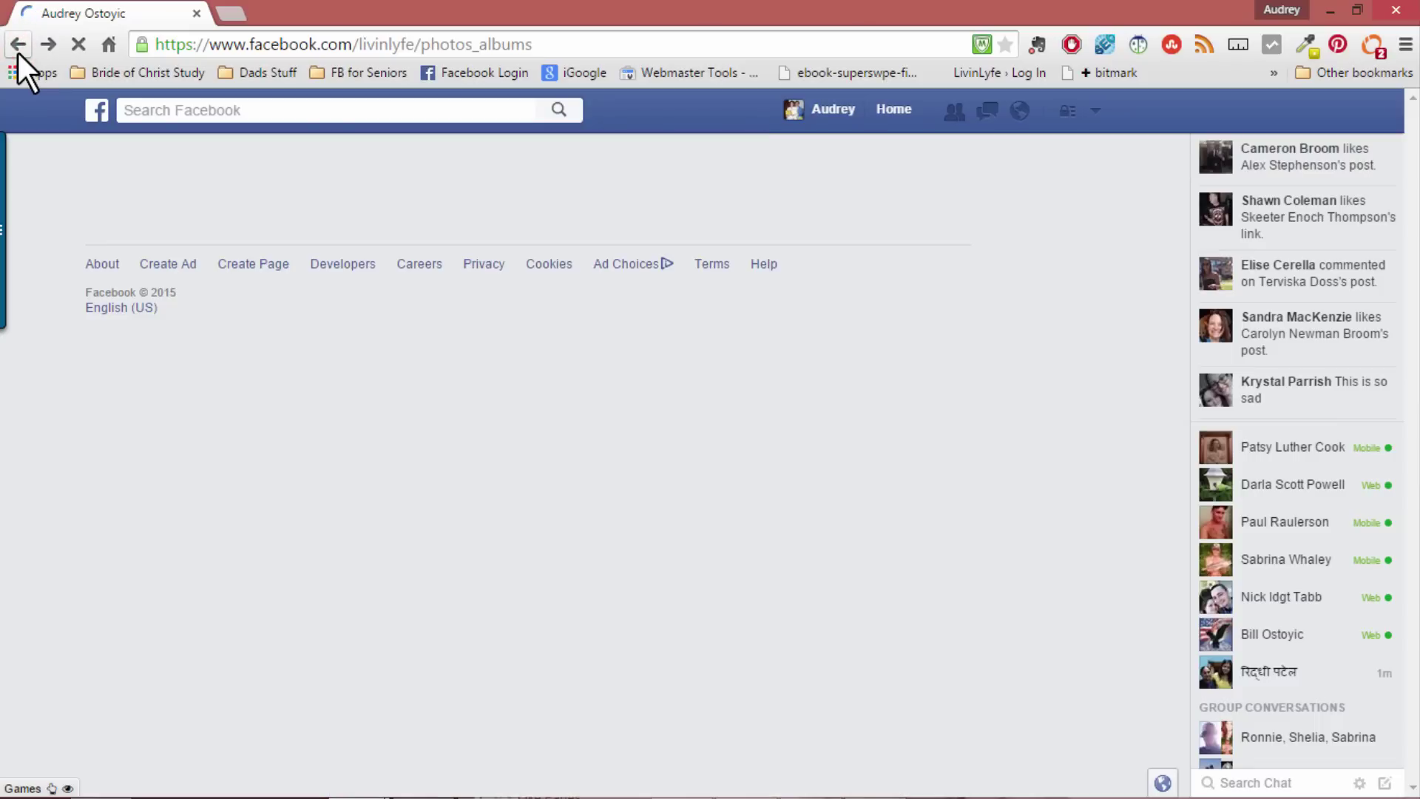
{"action": "scroll", "coordinate": [1068, 485], "scroll_direction": "up", "scroll_amount": 5}
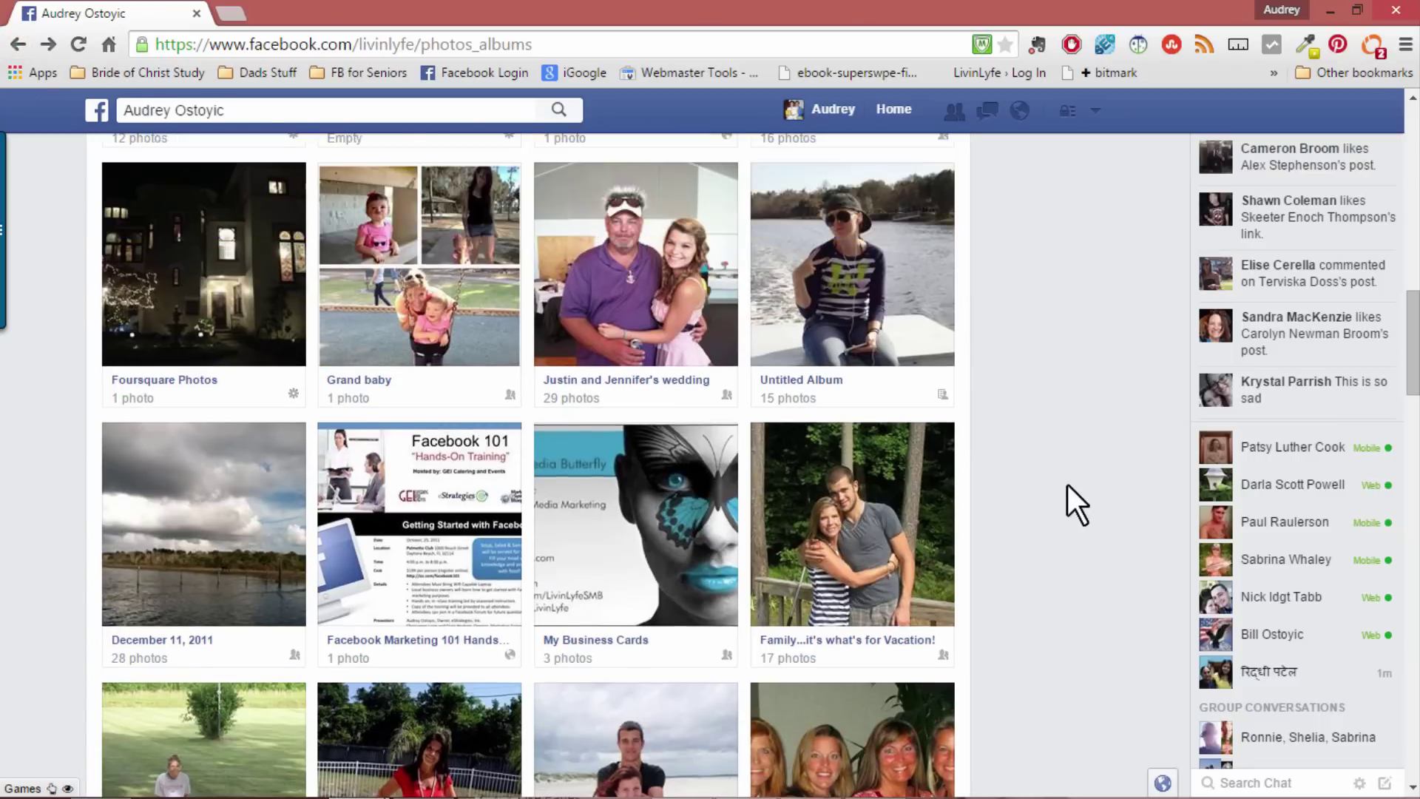
{"action": "scroll", "coordinate": [1068, 485], "scroll_direction": "up", "scroll_amount": 10}
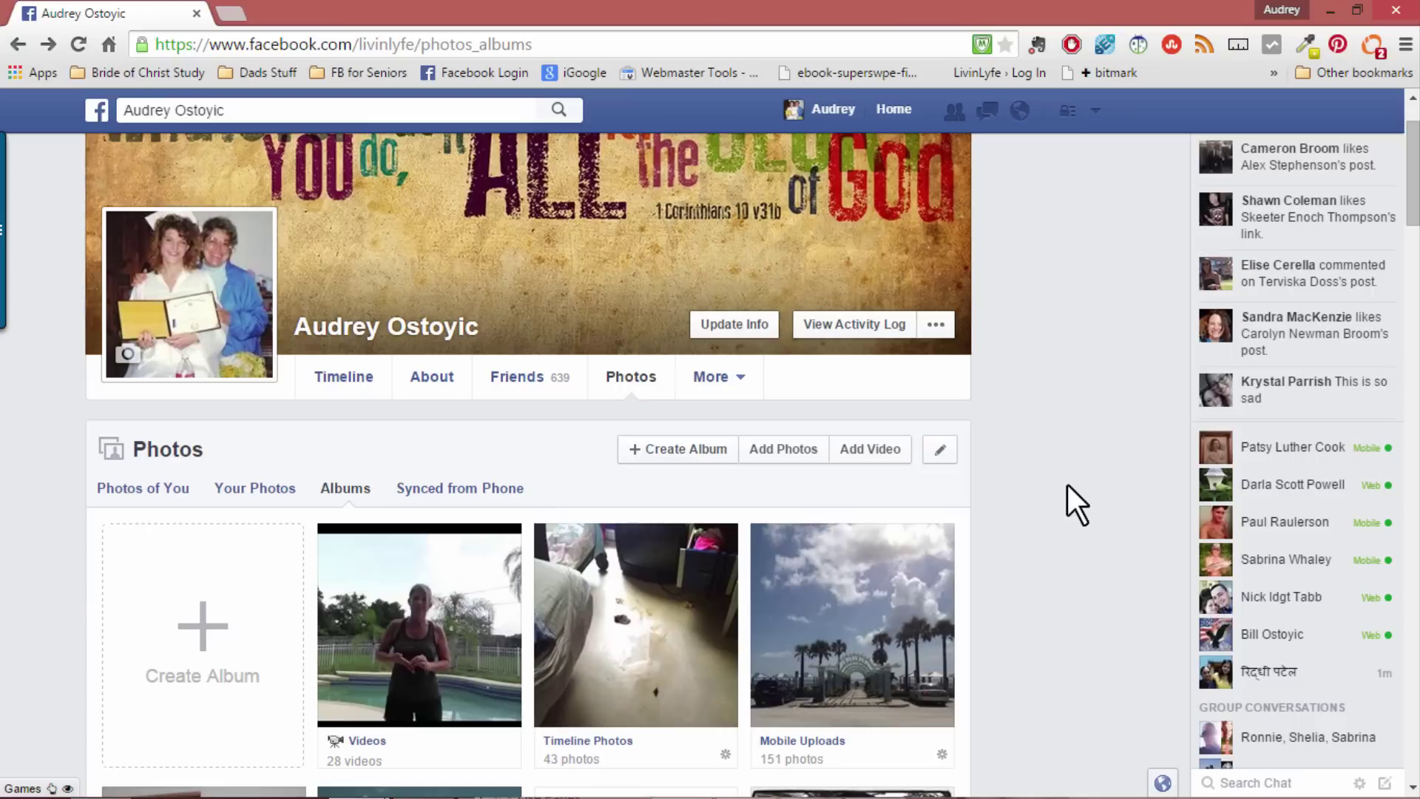
{"action": "left_click", "coordinate": [266, 486]}
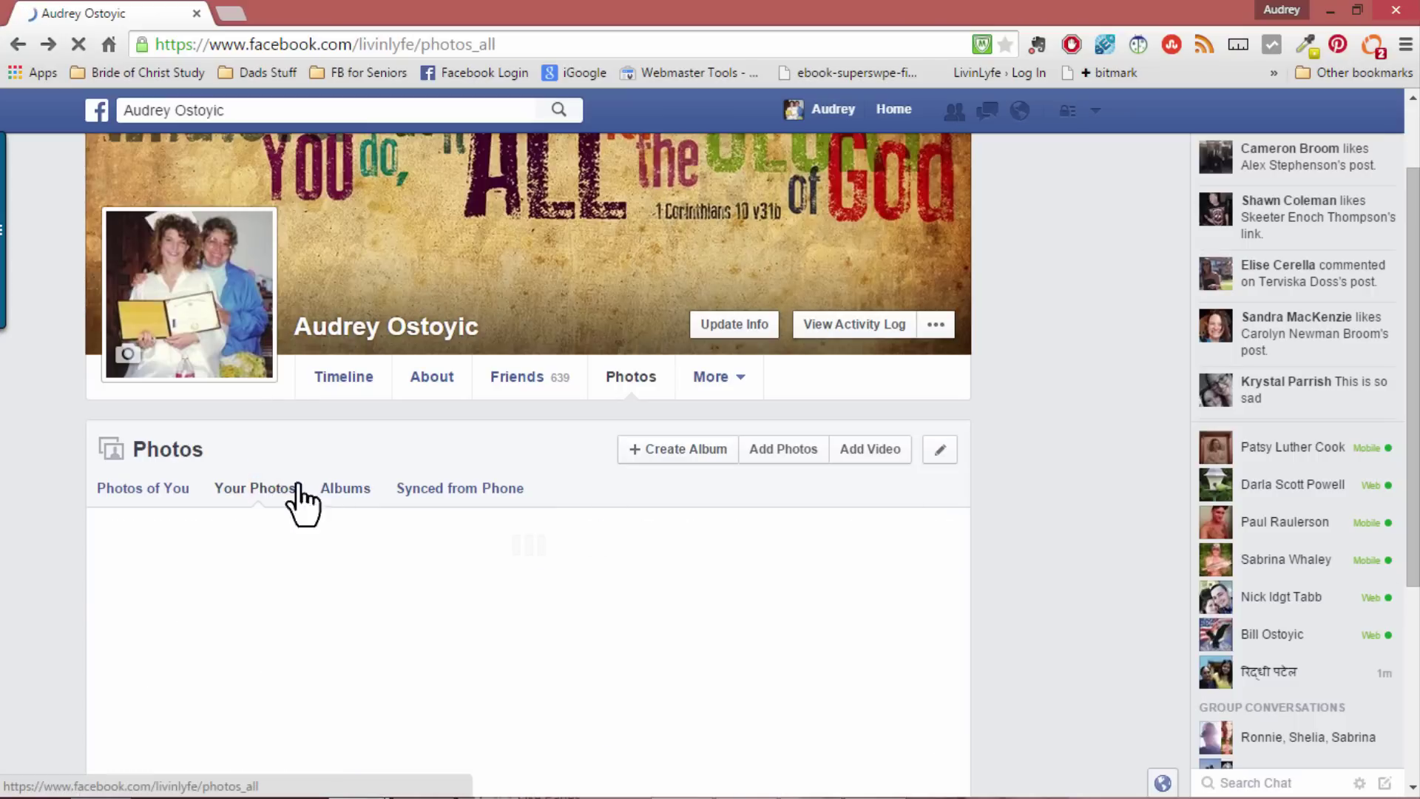
{"action": "scroll", "coordinate": [1086, 507], "scroll_direction": "down", "scroll_amount": 6}
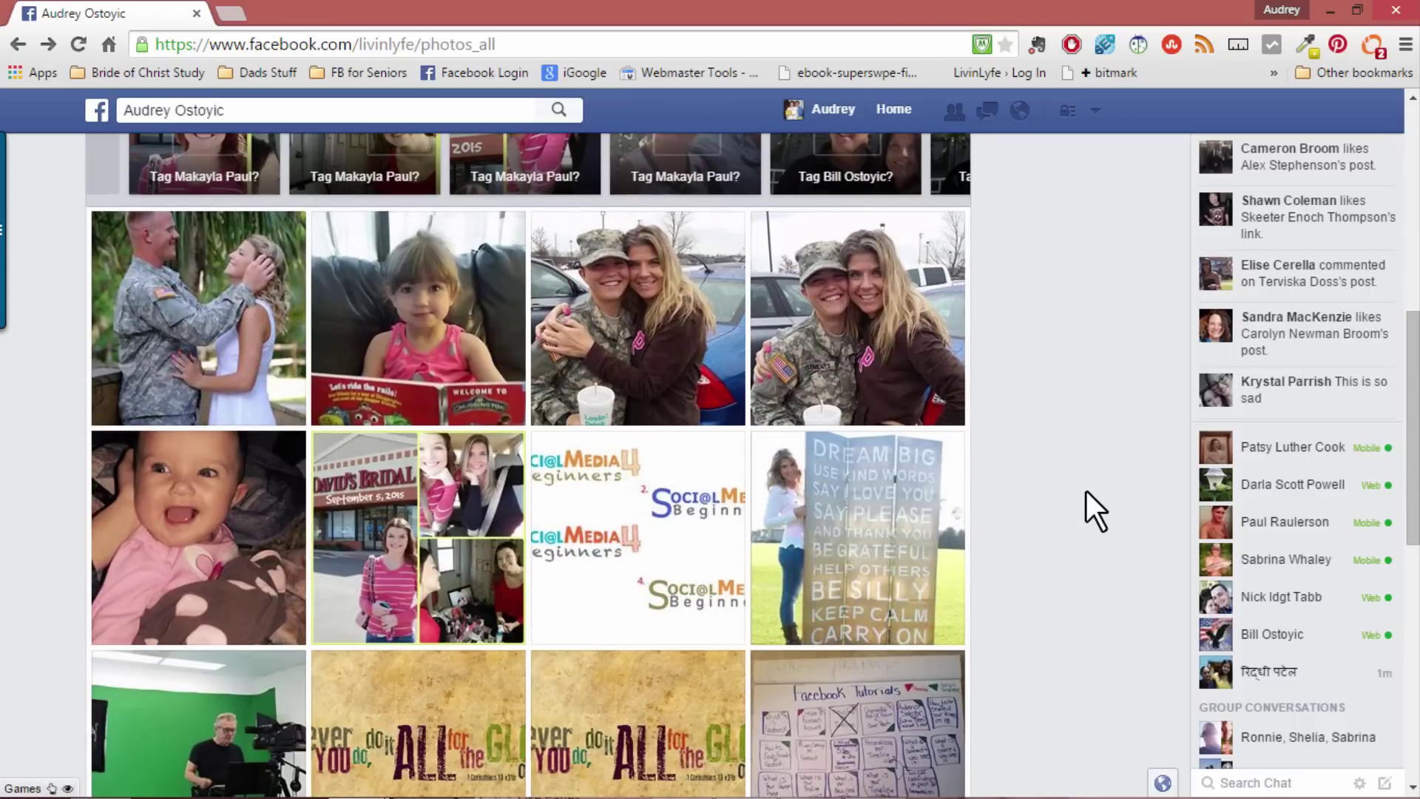
Open the David's Bridal collage photo, start deleting it, then cancel to keep it
{"action": "left_click", "coordinate": [346, 533]}
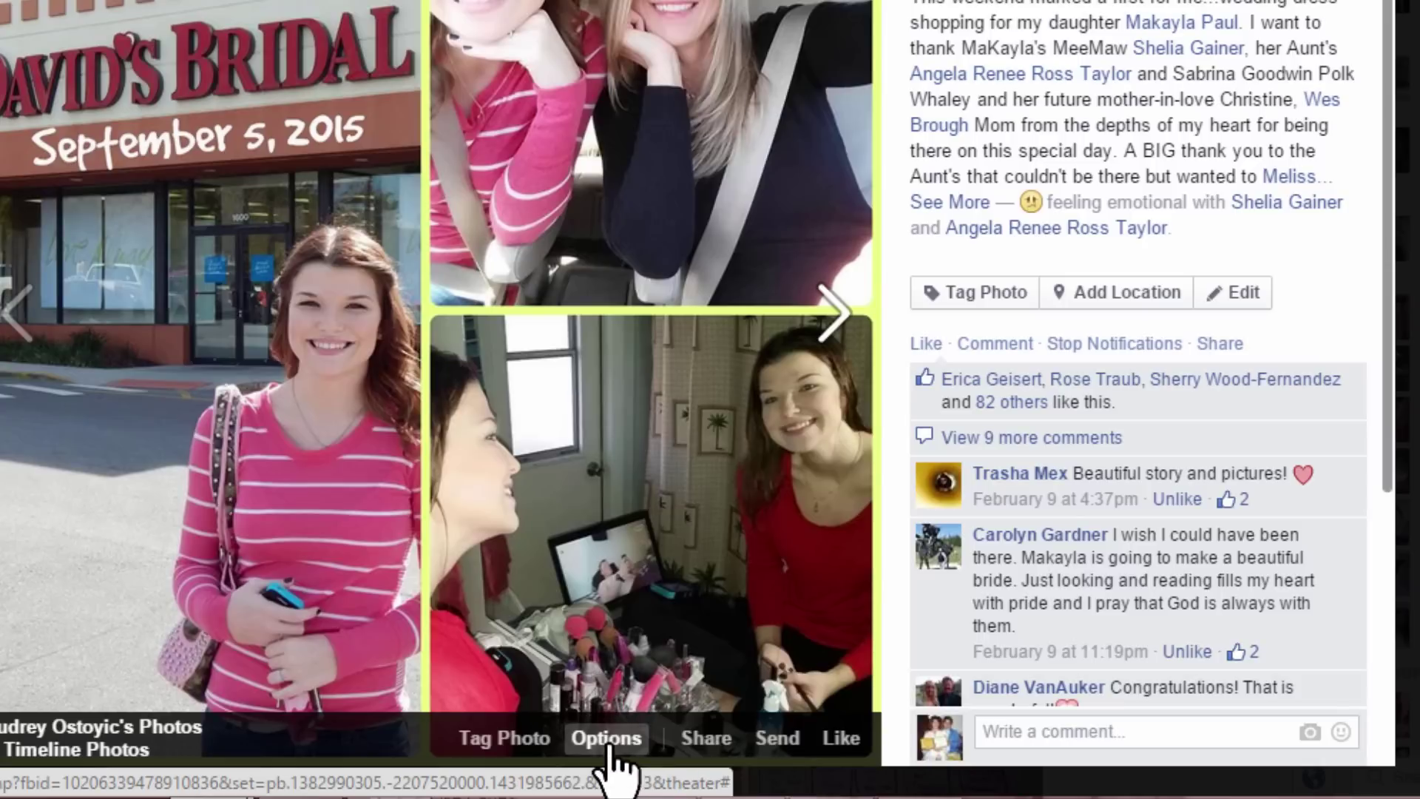
{"action": "left_click", "coordinate": [607, 739]}
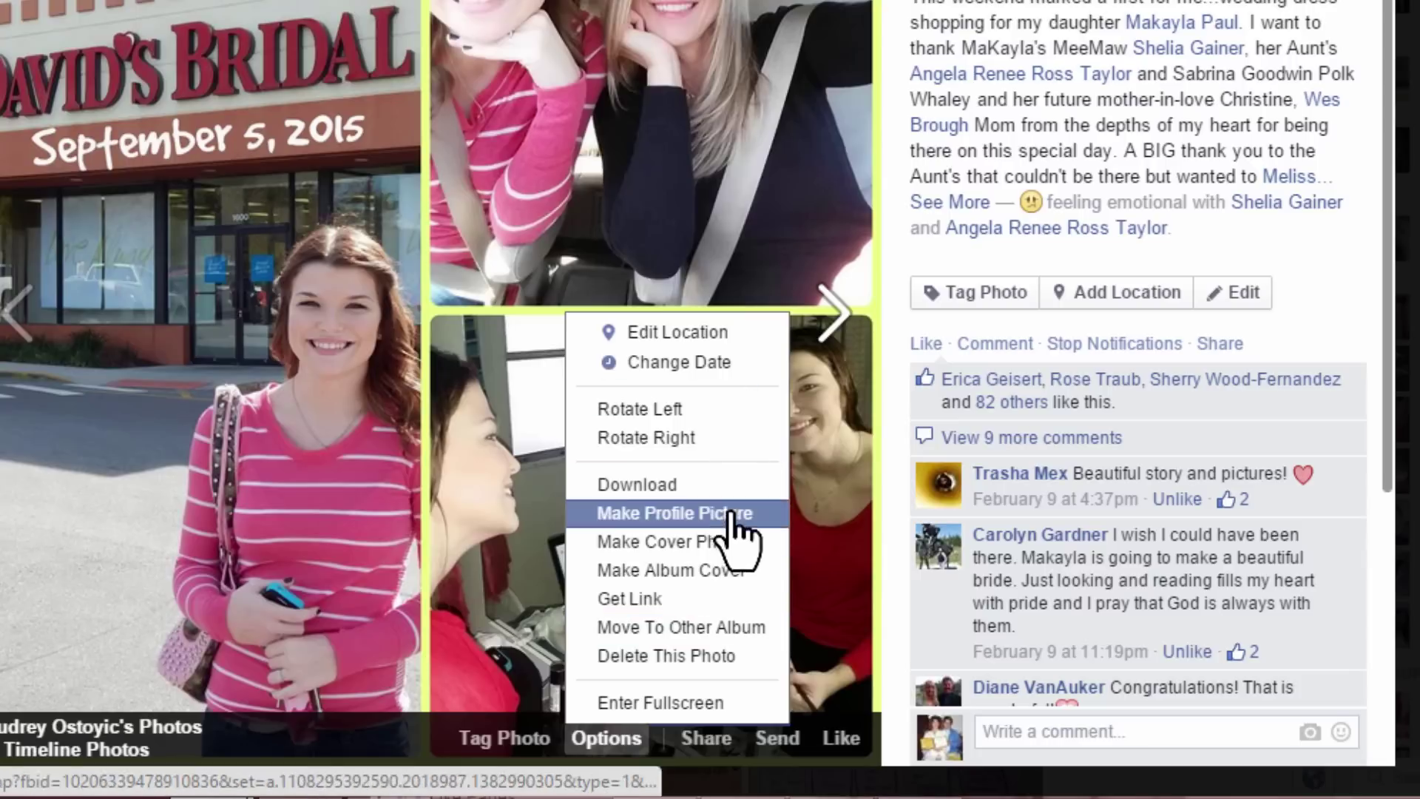
{"action": "left_click", "coordinate": [716, 656]}
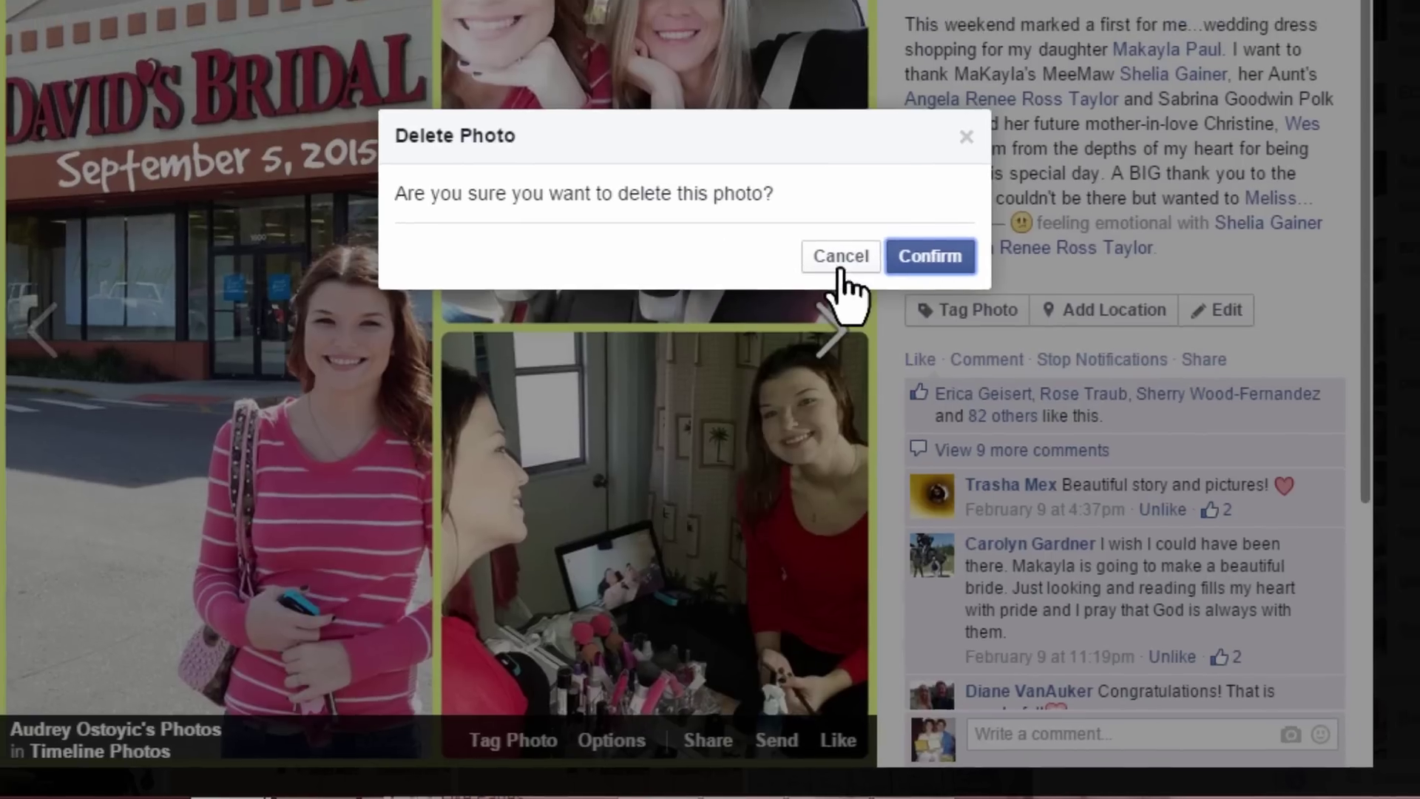
{"action": "left_click", "coordinate": [844, 237]}
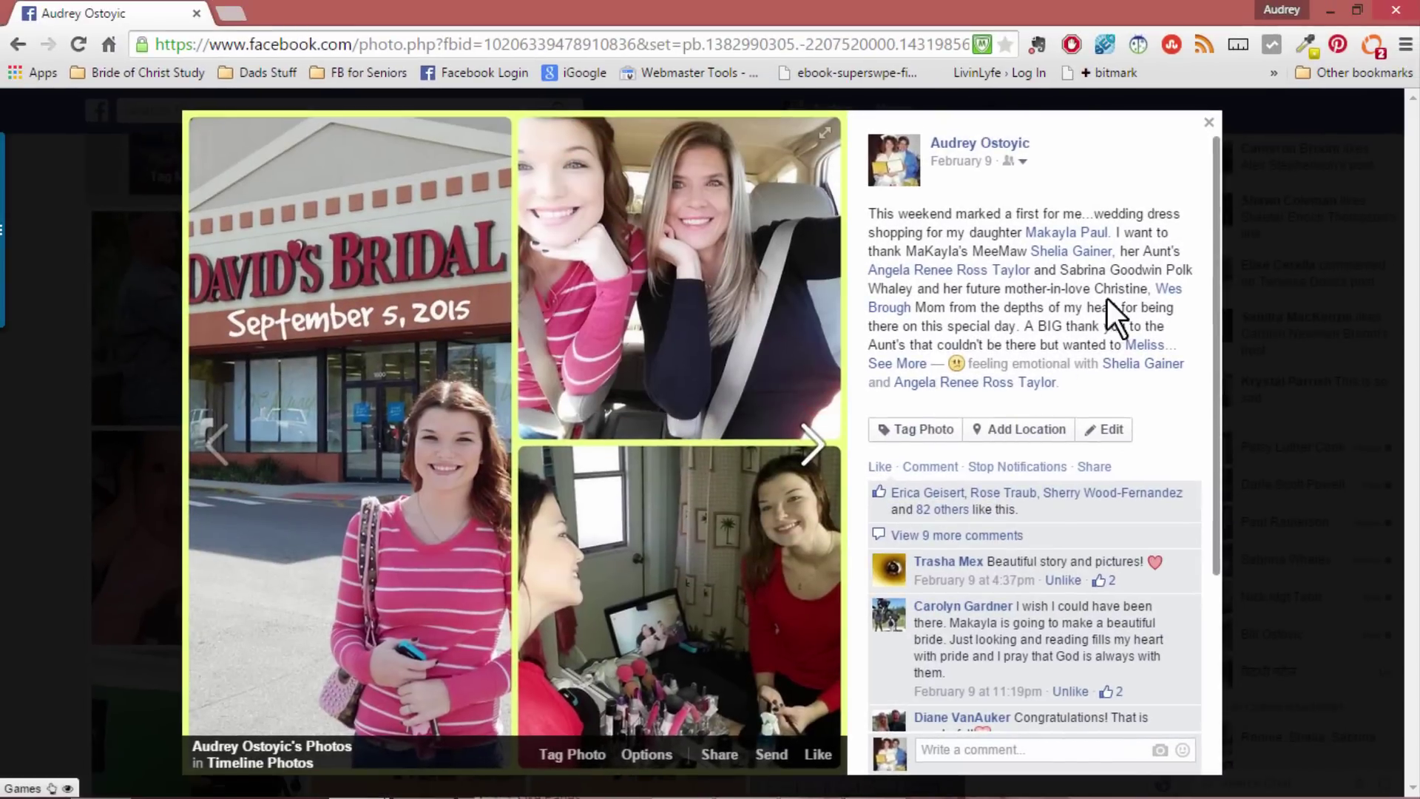